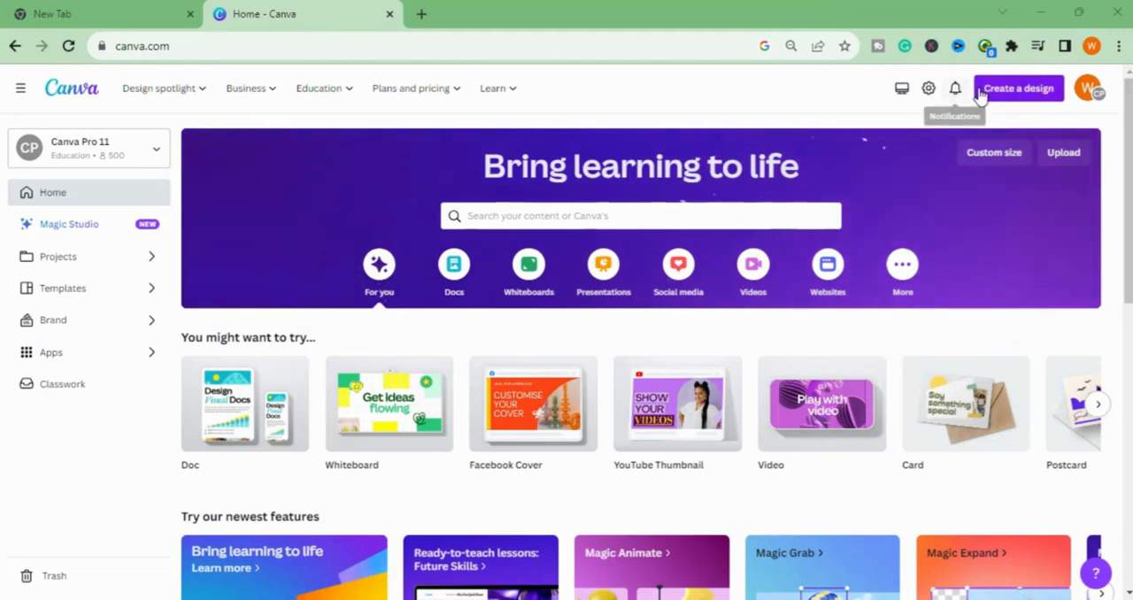
# - Create a new blank YouTube Thumbnail design
pyautogui.click(993, 92)
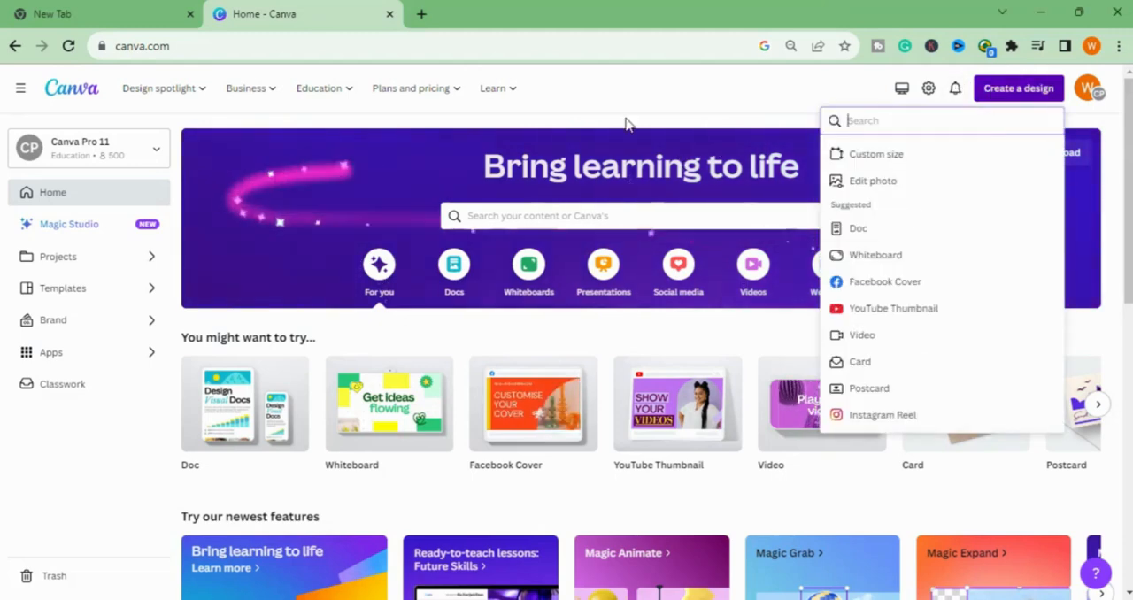
pyautogui.click(892, 319)
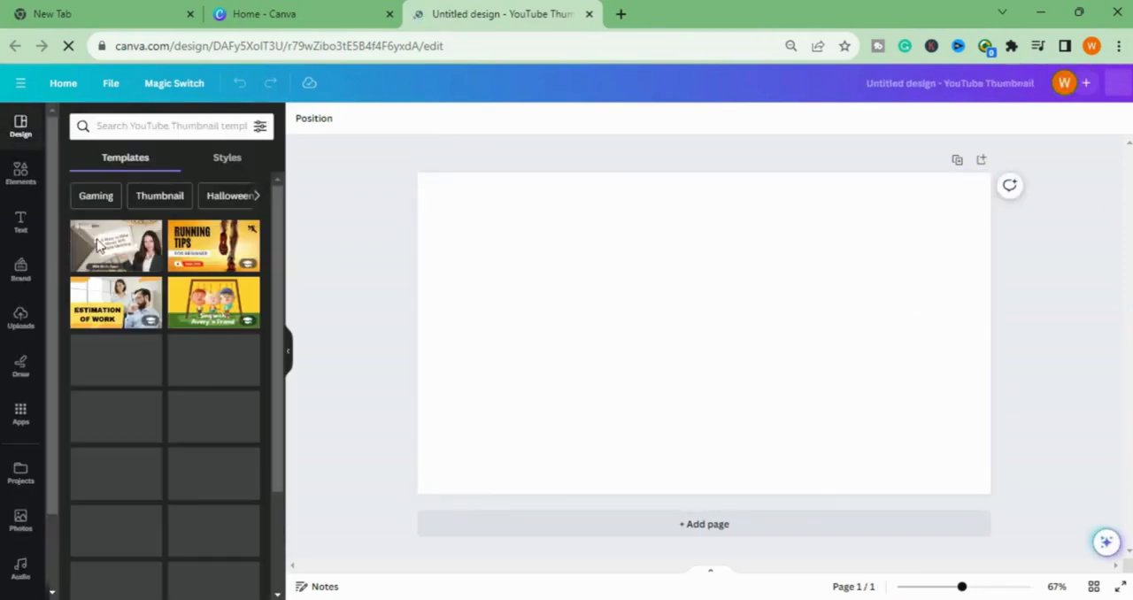
# - Search the elements for "apple", add the single red apple photo and place it left of the page's centre
pyautogui.click(19, 174)
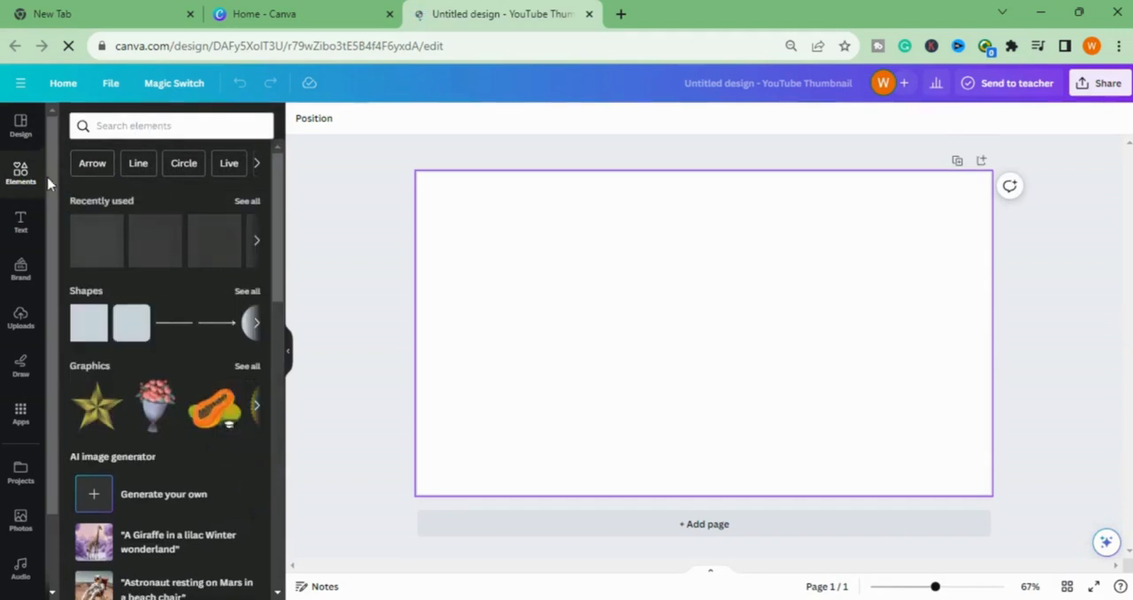
pyautogui.click(179, 130)
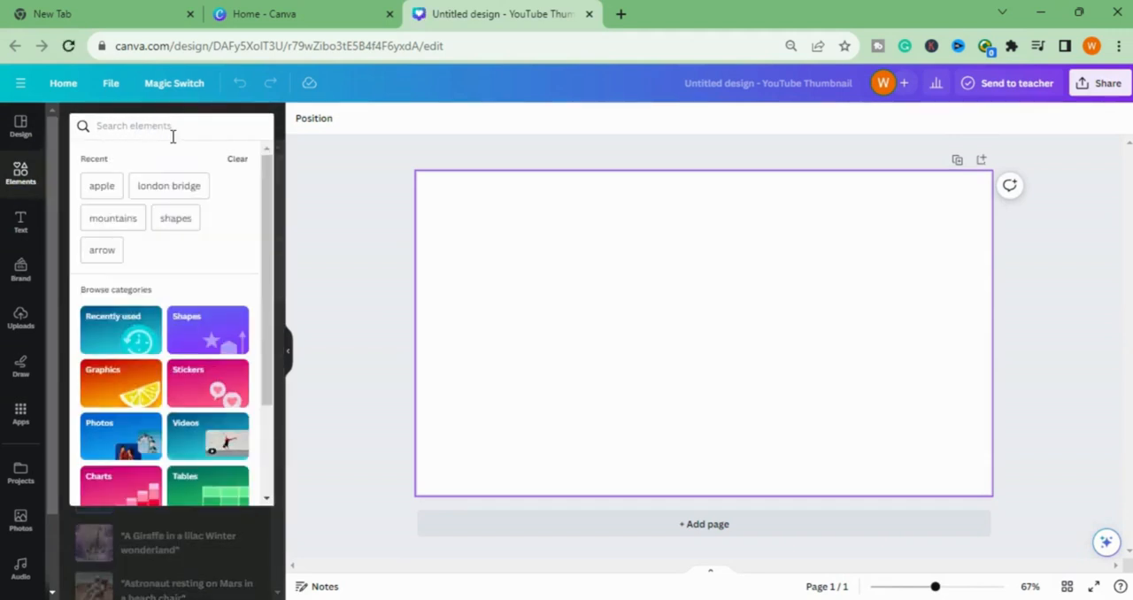
pyautogui.click(117, 186)
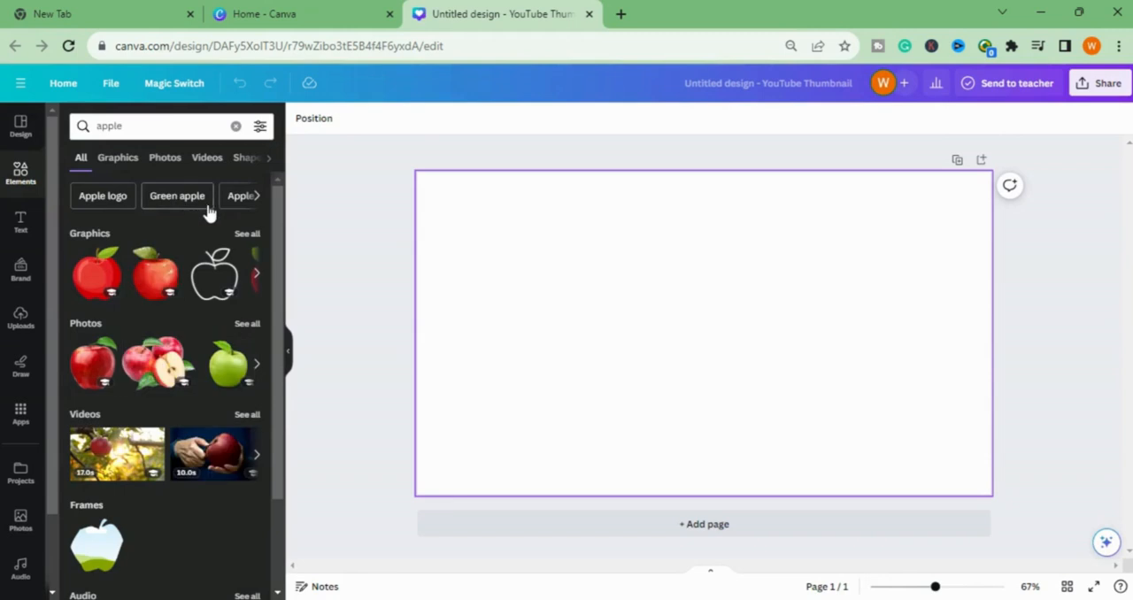
pyautogui.click(98, 370)
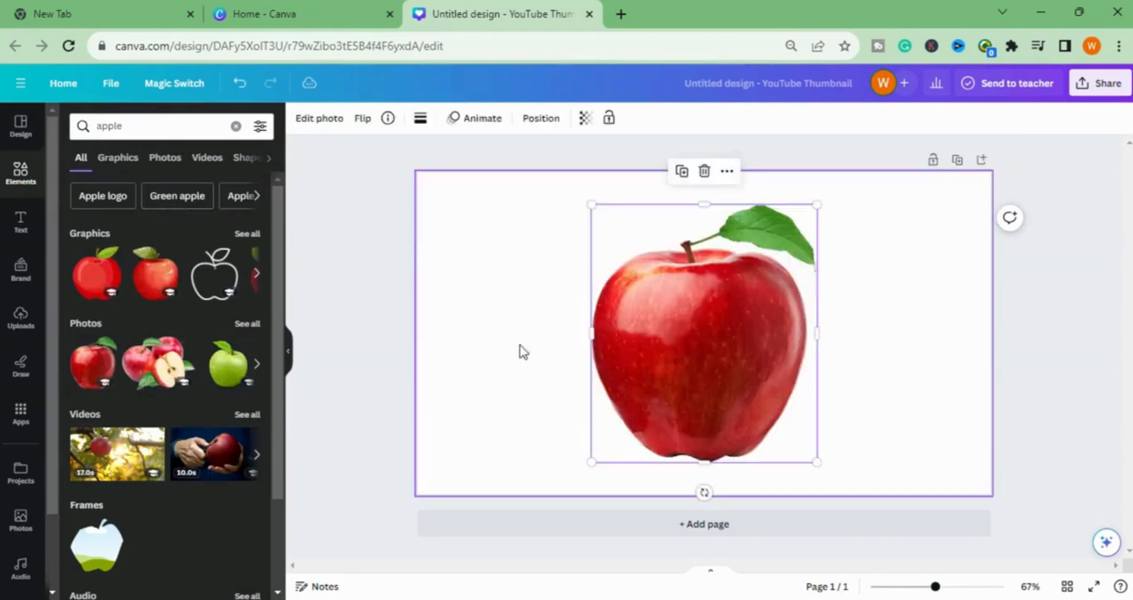
pyautogui.moveTo(721, 356); pyautogui.dragTo(603, 337)
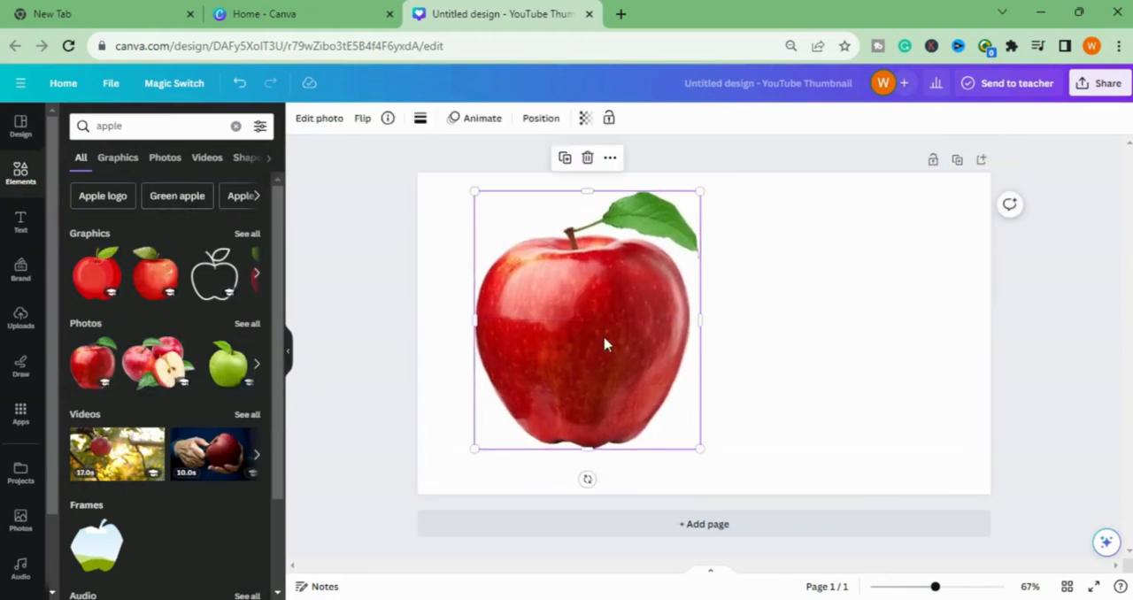
# - Duplicate the red apple photo and place the copy beside the original on its right
pyautogui.rightClick(604, 339)
pyautogui.click(659, 333)
pyautogui.moveTo(658, 336); pyautogui.dragTo(796, 342)
# - Split the apple by cropping the original to its upper part and the overlaid copy to its lower part, about 503 by 218
pyautogui.click(617, 357)
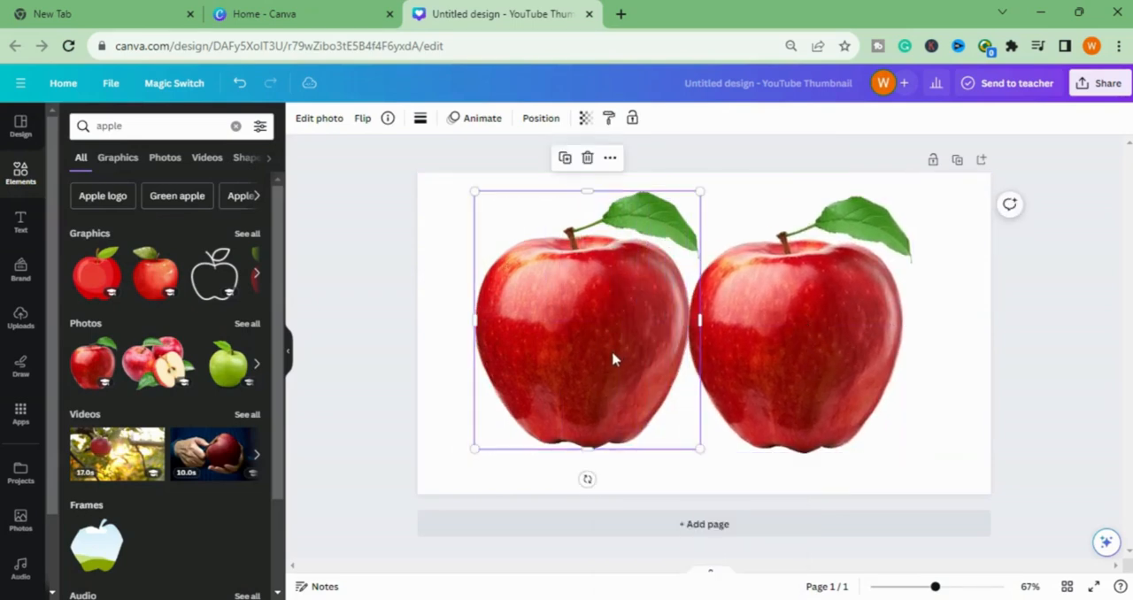
pyautogui.moveTo(589, 451); pyautogui.dragTo(611, 346)
pyautogui.click(746, 357)
pyautogui.moveTo(746, 357); pyautogui.dragTo(538, 346)
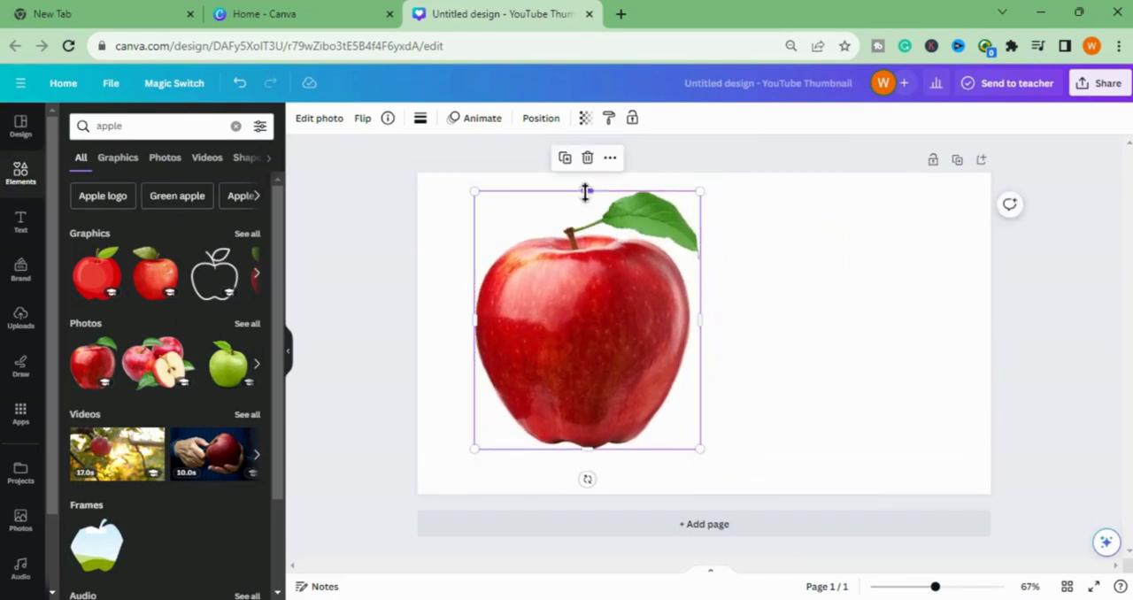
pyautogui.moveTo(593, 194); pyautogui.dragTo(597, 355)
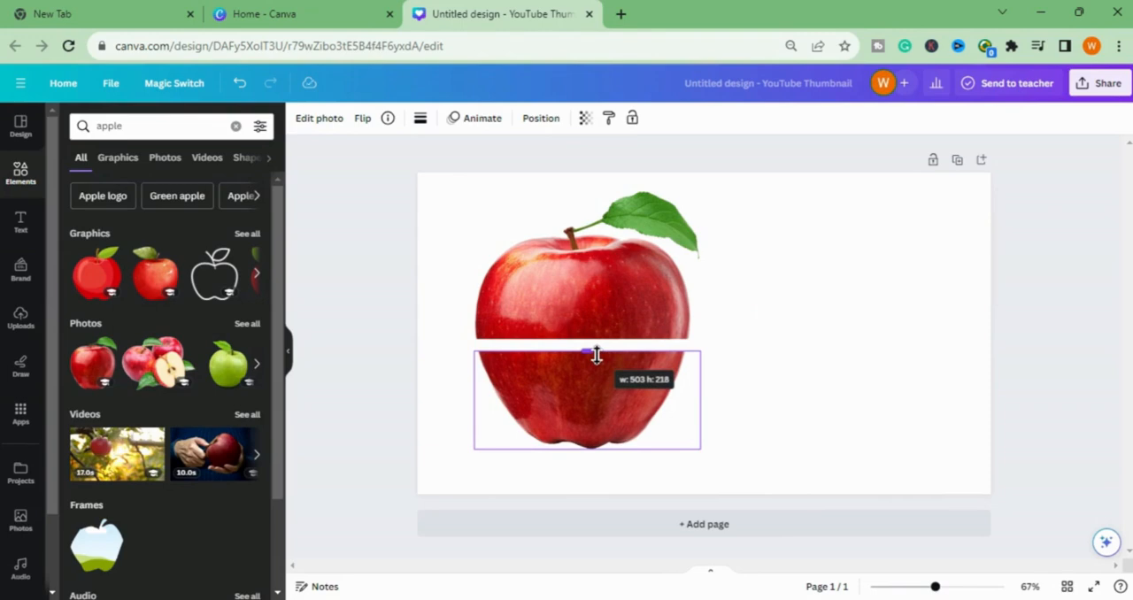
pyautogui.moveTo(596, 355); pyautogui.dragTo(594, 354)
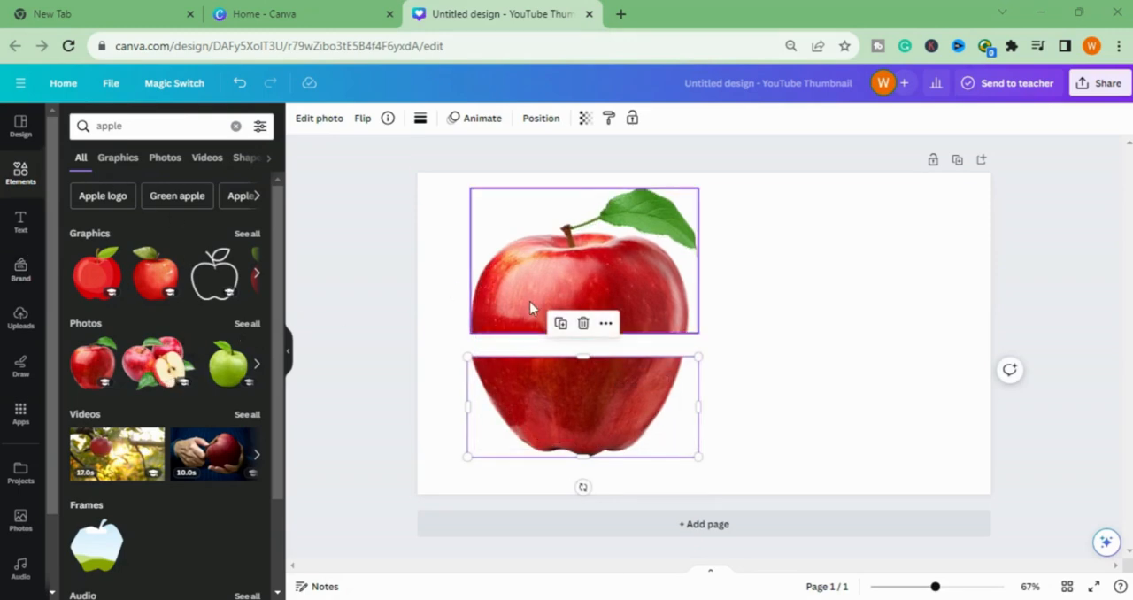
# - Add the photo of apples with a cut half, shrink it and place it to the right of the split apple
pyautogui.click(155, 367)
pyautogui.moveTo(746, 362); pyautogui.dragTo(866, 337)
pyautogui.moveTo(649, 182); pyautogui.dragTo(781, 278)
pyautogui.moveTo(916, 368); pyautogui.dragTo(881, 335)
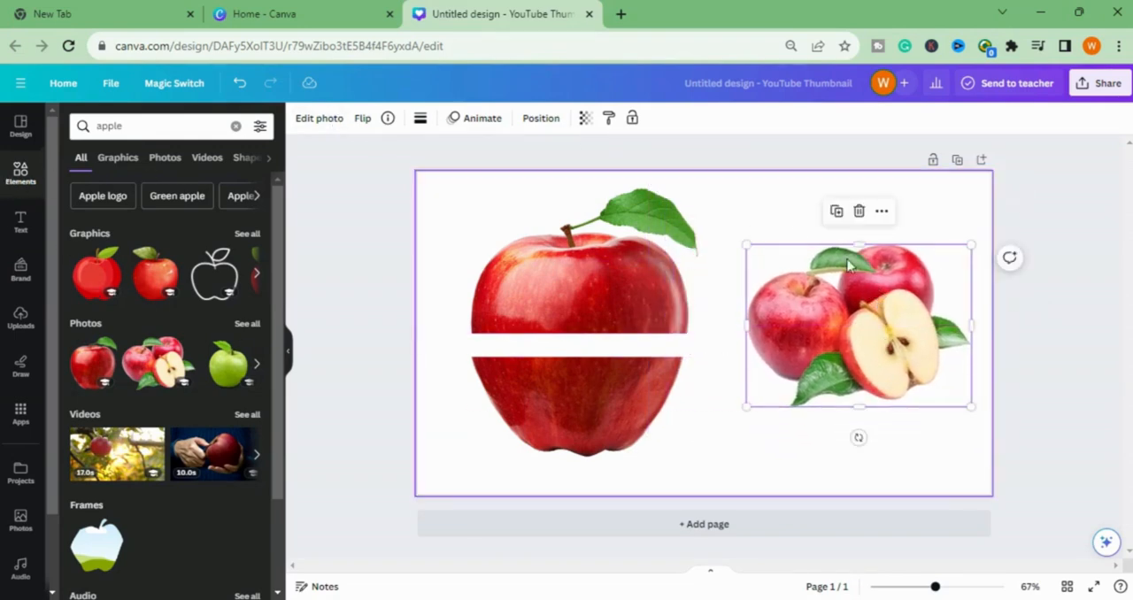
# - Find the circle shape through an element search and add it to the page
pyautogui.click(307, 121)
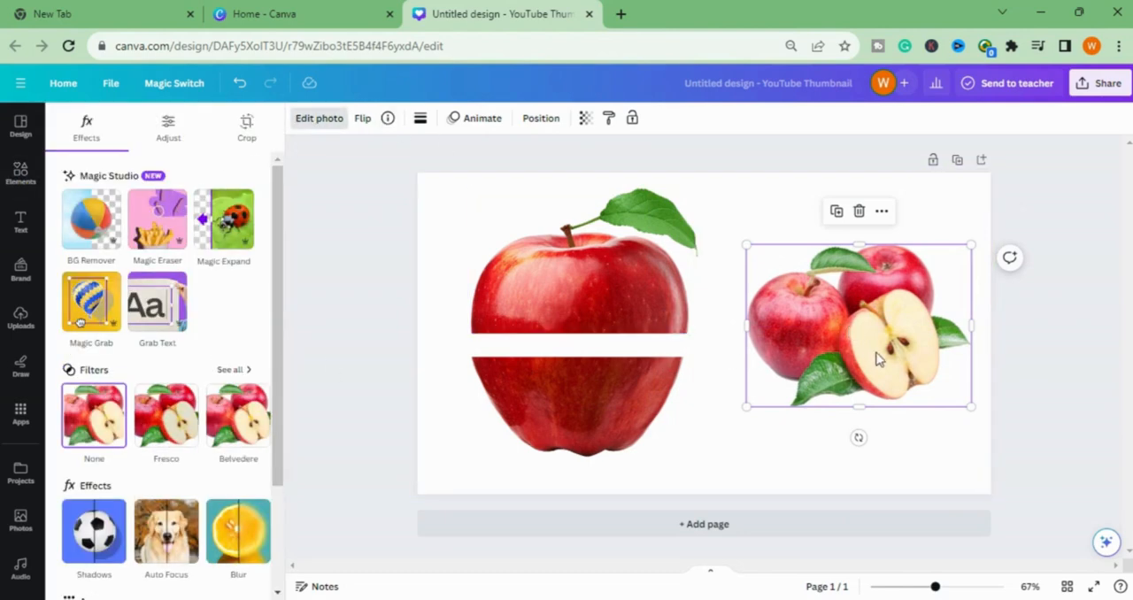
pyautogui.click(21, 172)
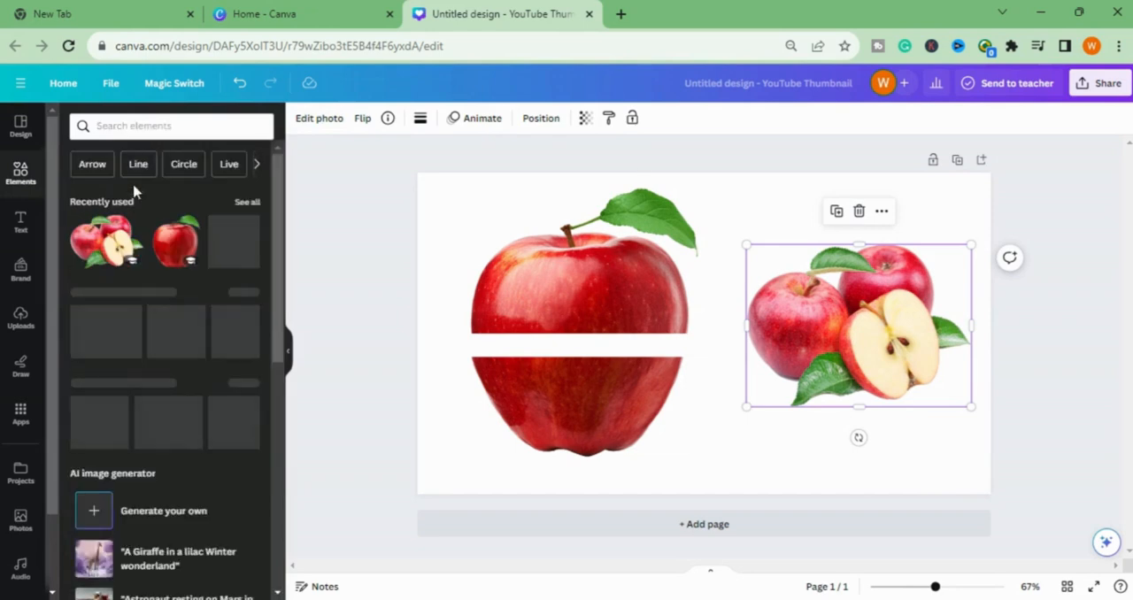
pyautogui.click(157, 125)
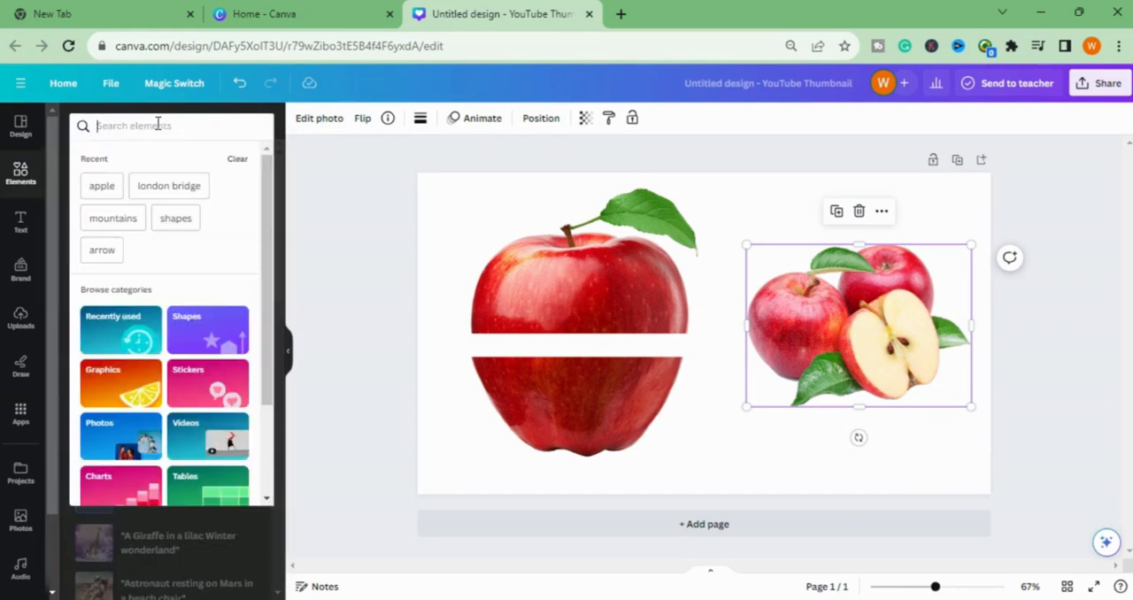
pyautogui.write('c')
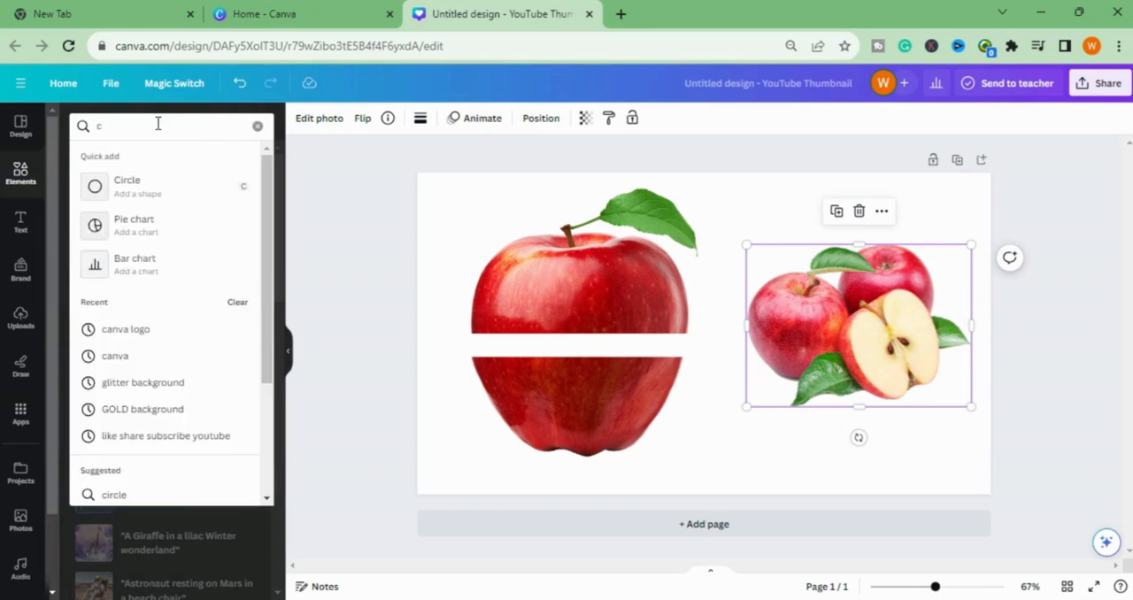
pyautogui.click(174, 189)
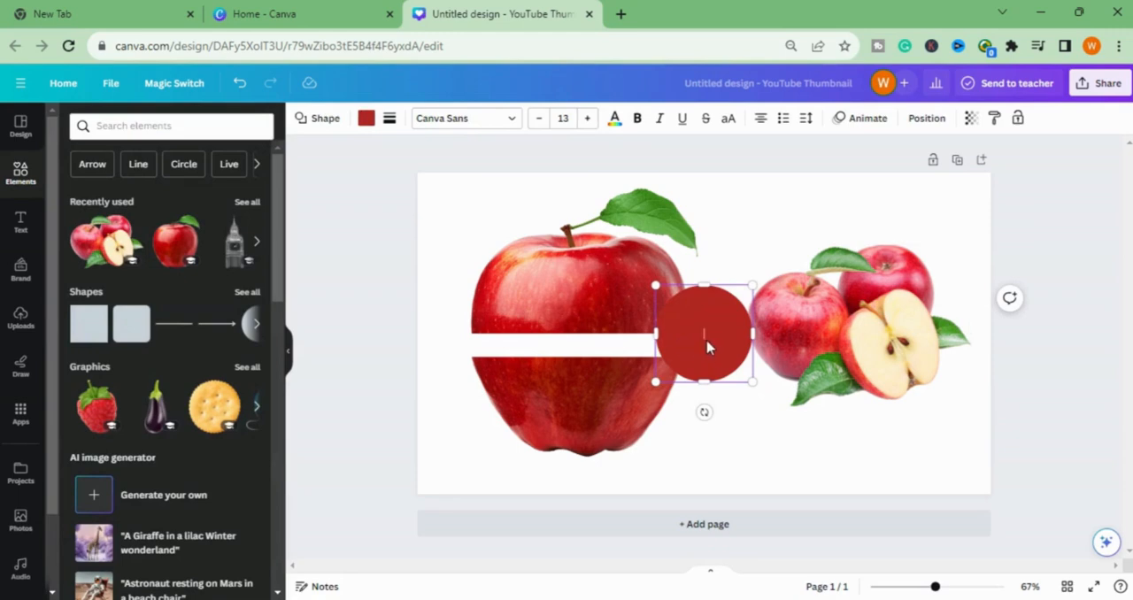
# - Stretch the circle into a flat ellipse across the apple's width and move the lower apple half slightly down
pyautogui.moveTo(656, 342); pyautogui.dragTo(515, 335)
pyautogui.moveTo(634, 377); pyautogui.dragTo(590, 387)
pyautogui.click(589, 386)
pyautogui.moveTo(610, 425); pyautogui.dragTo(612, 430)
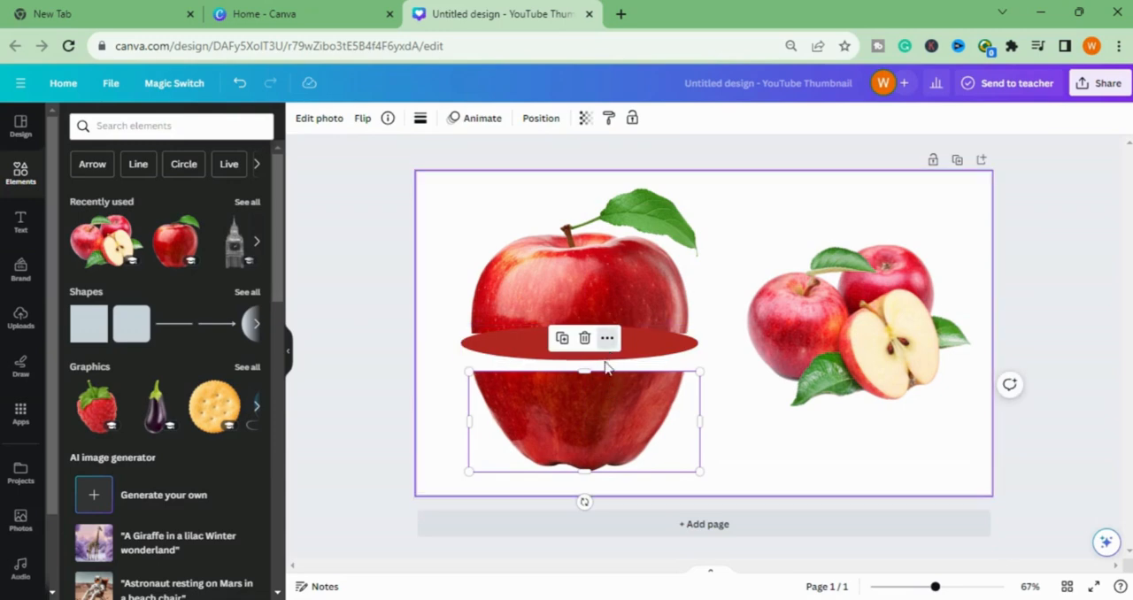
# - Position the ellipse just above the lower apple half and adjust its width and height to fit the cut edge
pyautogui.moveTo(628, 356); pyautogui.dragTo(583, 355)
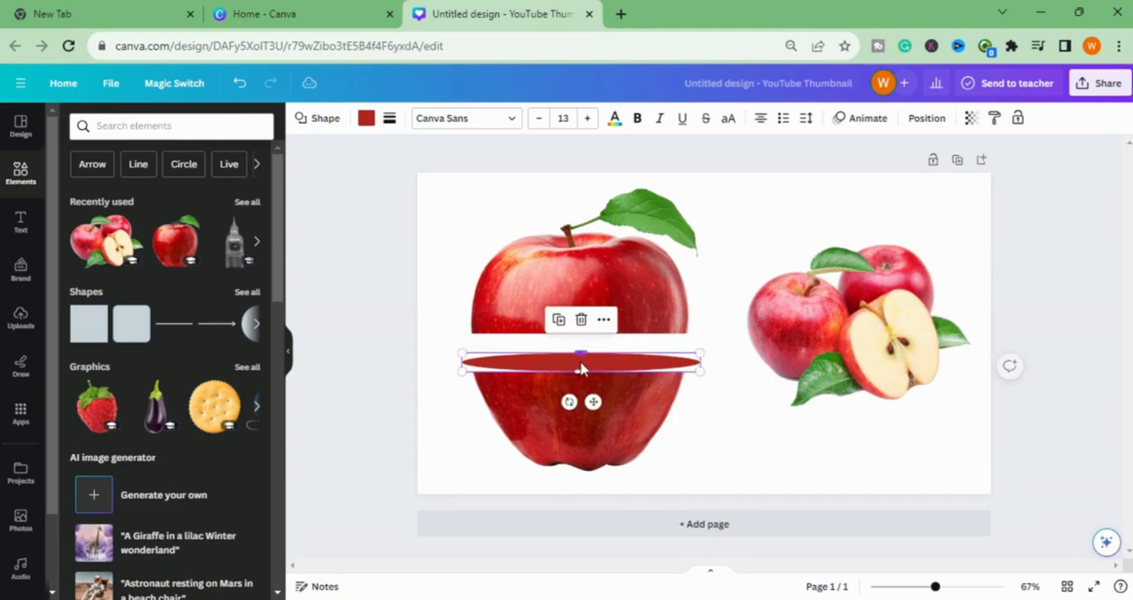
pyautogui.moveTo(460, 373); pyautogui.dragTo(468, 371)
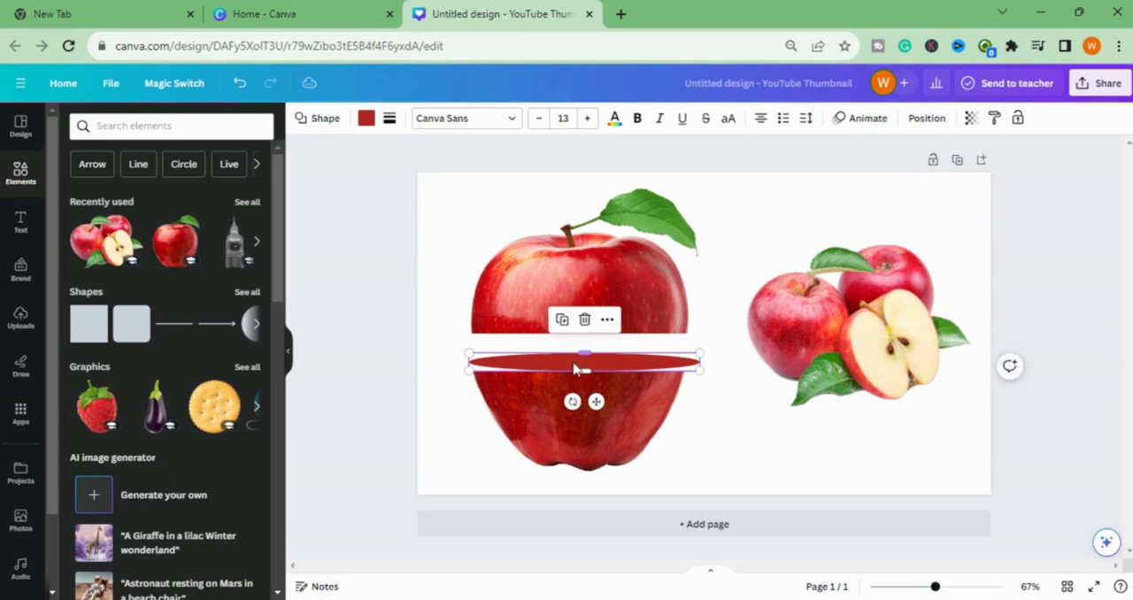
pyautogui.moveTo(598, 354); pyautogui.dragTo(589, 347)
# - Enlarge the lower apple half so its cut edge meets both ends of the ellipse
pyautogui.click(542, 404)
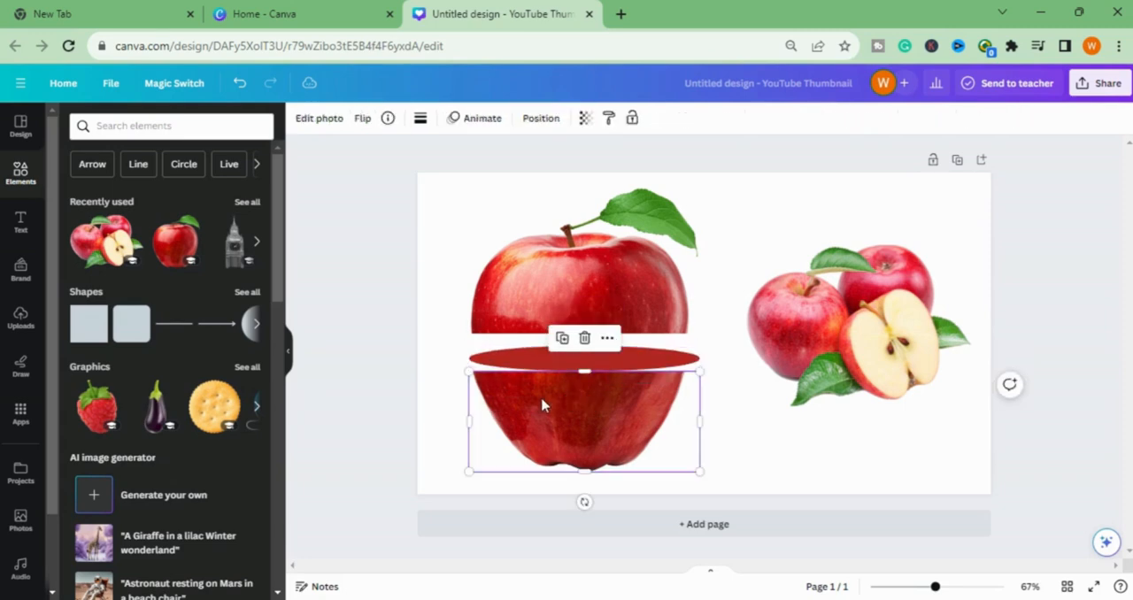
pyautogui.moveTo(470, 374); pyautogui.dragTo(460, 368)
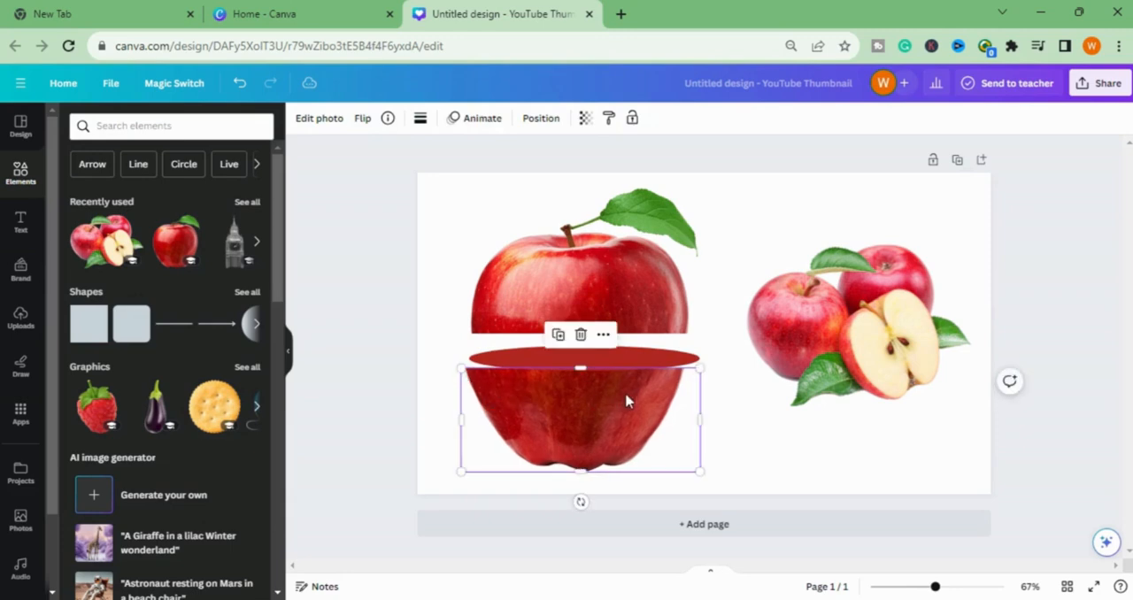
pyautogui.moveTo(702, 371); pyautogui.dragTo(723, 365)
pyautogui.click(764, 400)
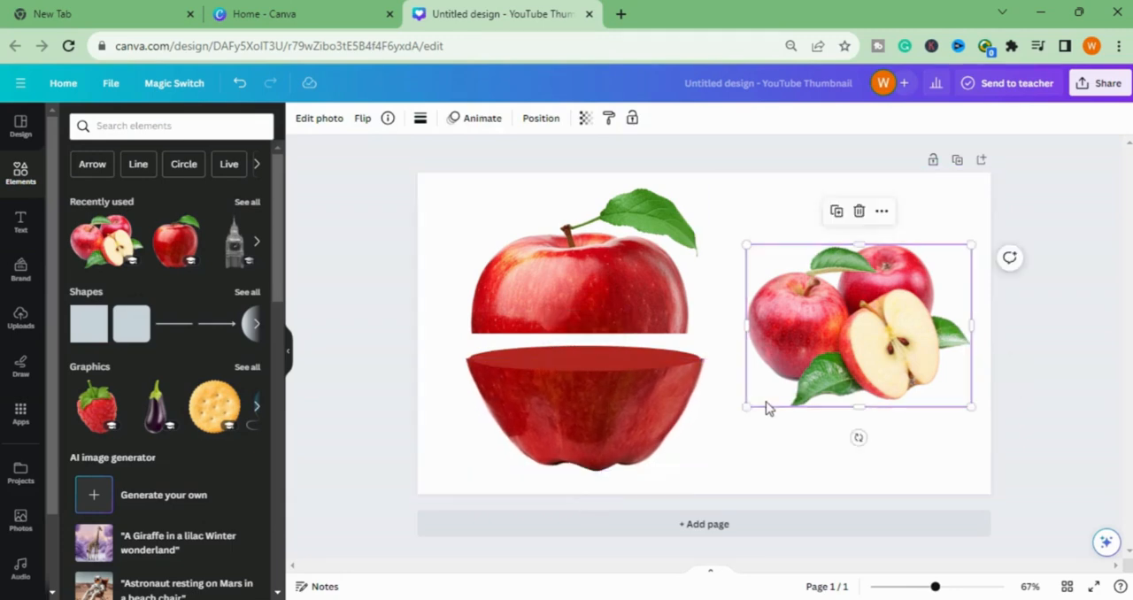
pyautogui.moveTo(668, 387); pyautogui.dragTo(668, 387)
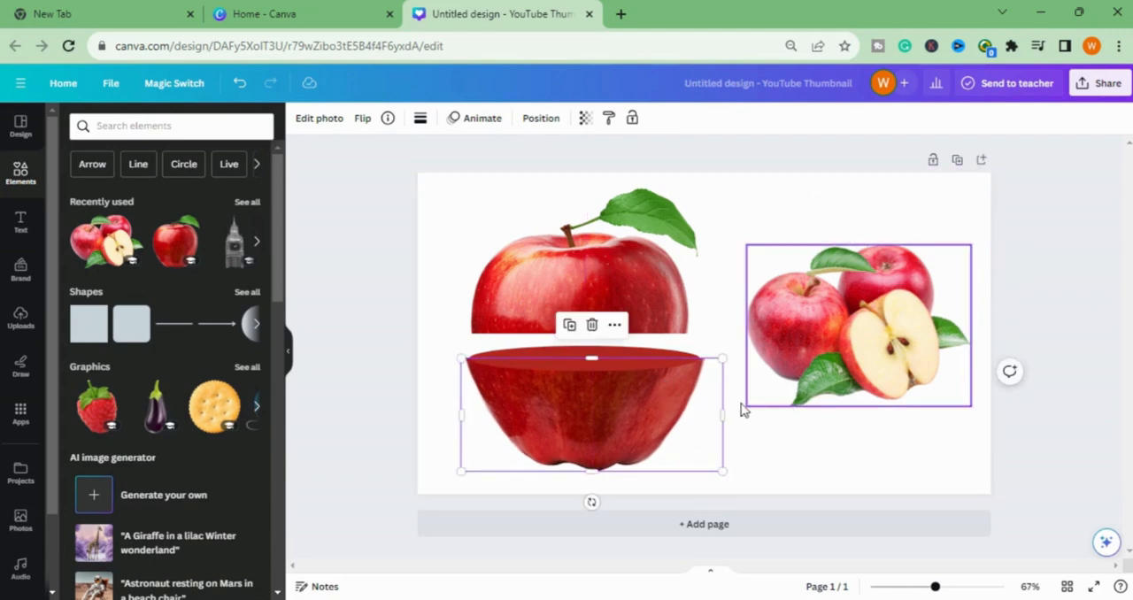
# - Duplicate the ellipse and place the copy along the cut edge of the upper apple half
pyautogui.click(586, 372)
pyautogui.rightClick(587, 370)
pyautogui.click(632, 335)
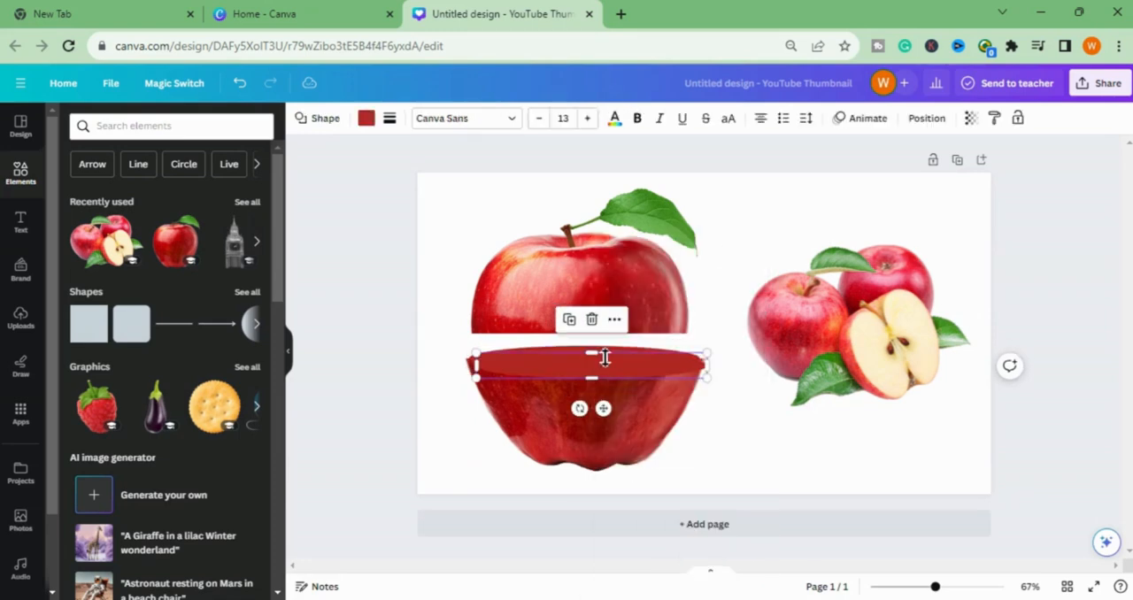
pyautogui.moveTo(589, 366); pyautogui.dragTo(581, 338)
pyautogui.click(740, 446)
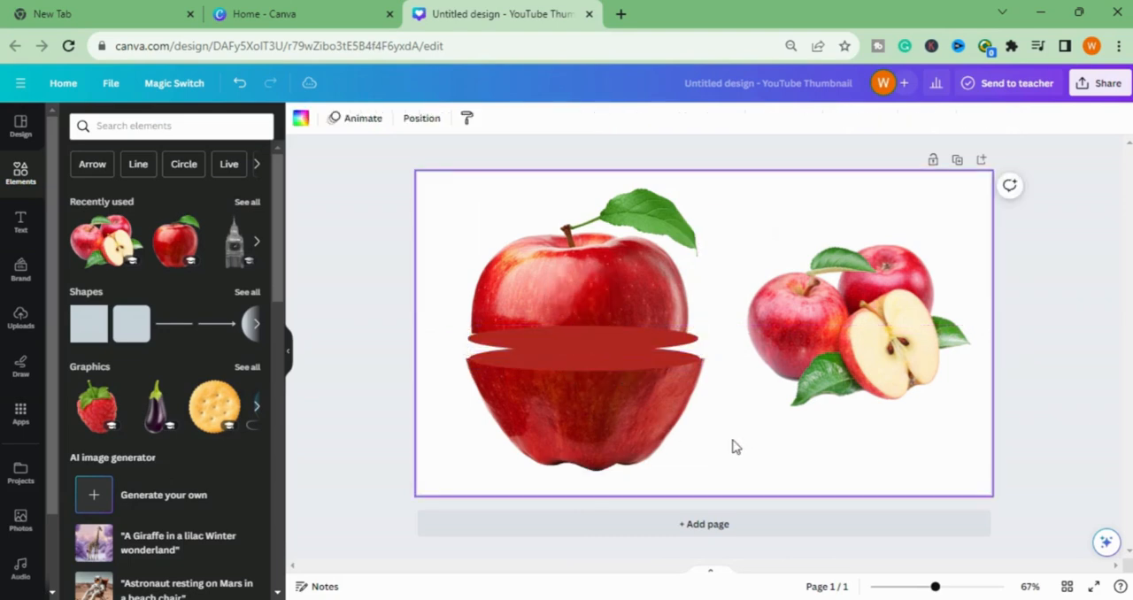
# - Enlarge the upper apple half to match its ellipse and fine-tune the ellipse's size at the cut edge
pyautogui.click(532, 308)
pyautogui.click(743, 478)
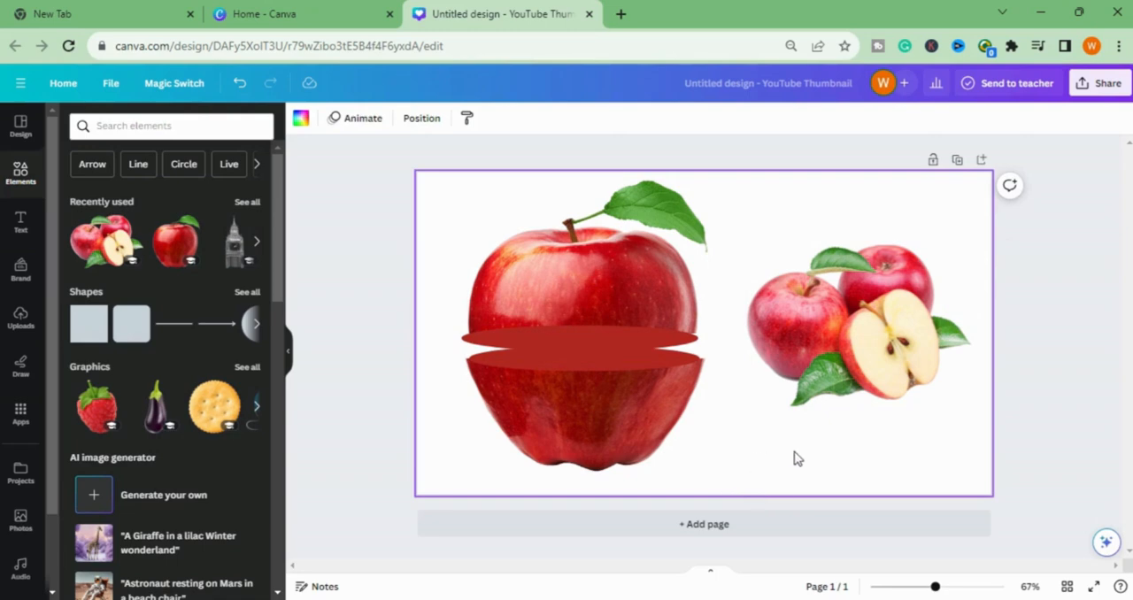
pyautogui.click(587, 339)
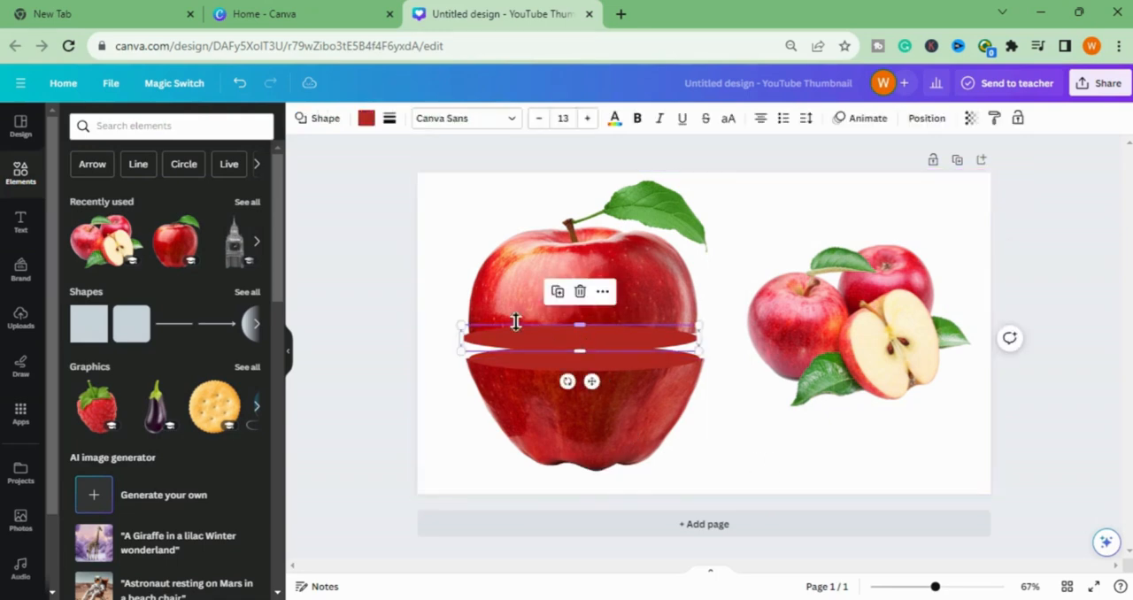
pyautogui.moveTo(461, 326); pyautogui.dragTo(466, 328)
pyautogui.click(797, 482)
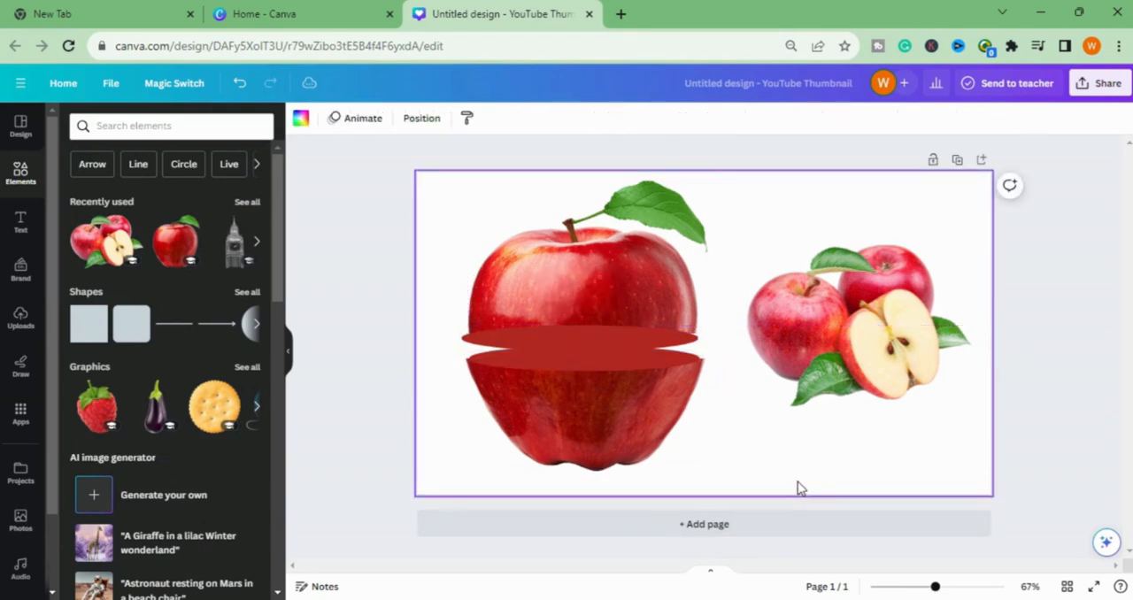
# - Recolour both ellipses with the orange-tan photo colour taken from the cut-apples image
pyautogui.click(587, 367)
pyautogui.click(366, 119)
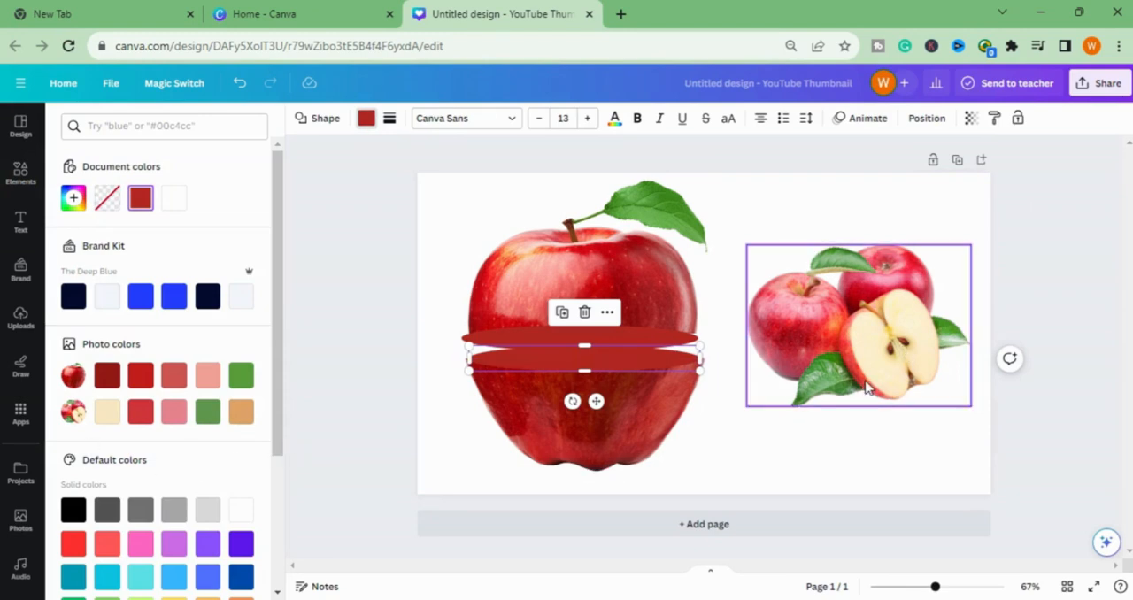
pyautogui.click(241, 412)
pyautogui.click(575, 340)
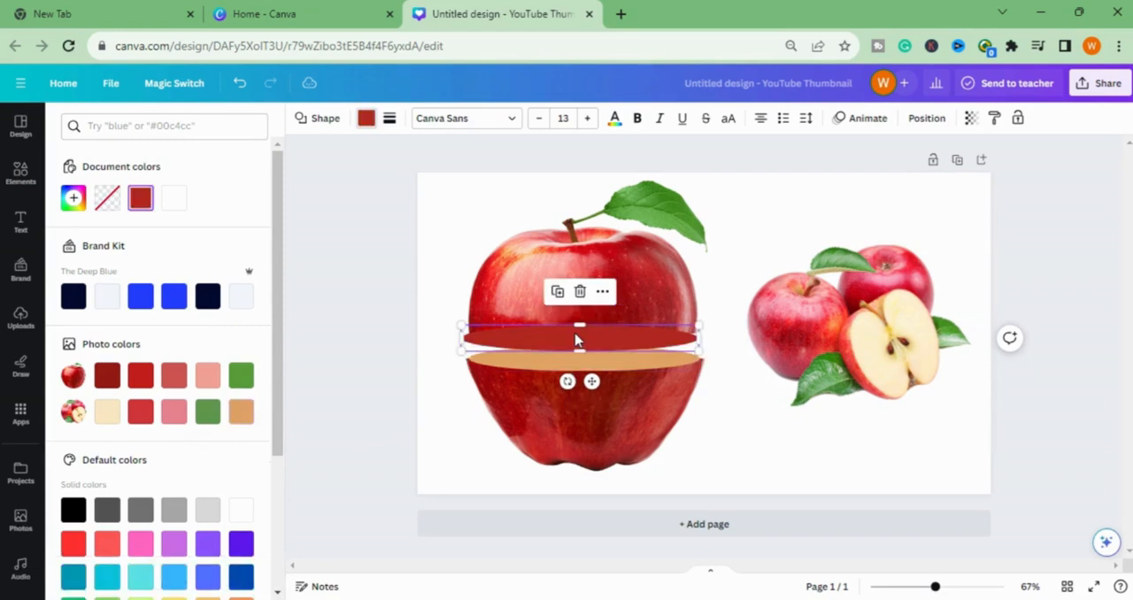
pyautogui.click(241, 411)
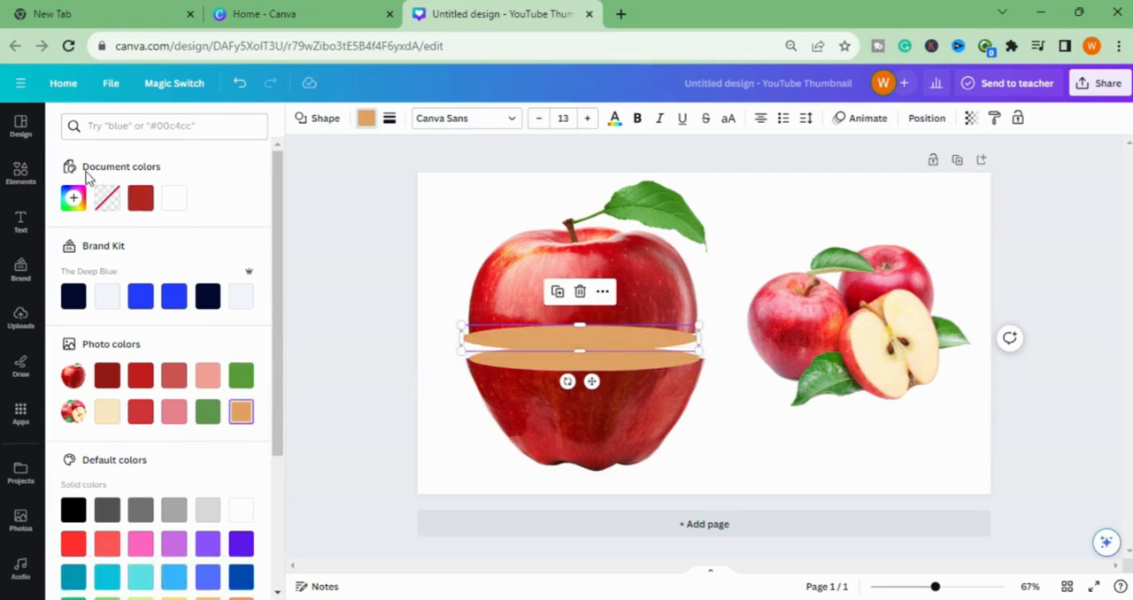
# - Search the elements library for shadows and add the first soft black shadow graphic to the page
pyautogui.click(18, 172)
pyautogui.click(168, 129)
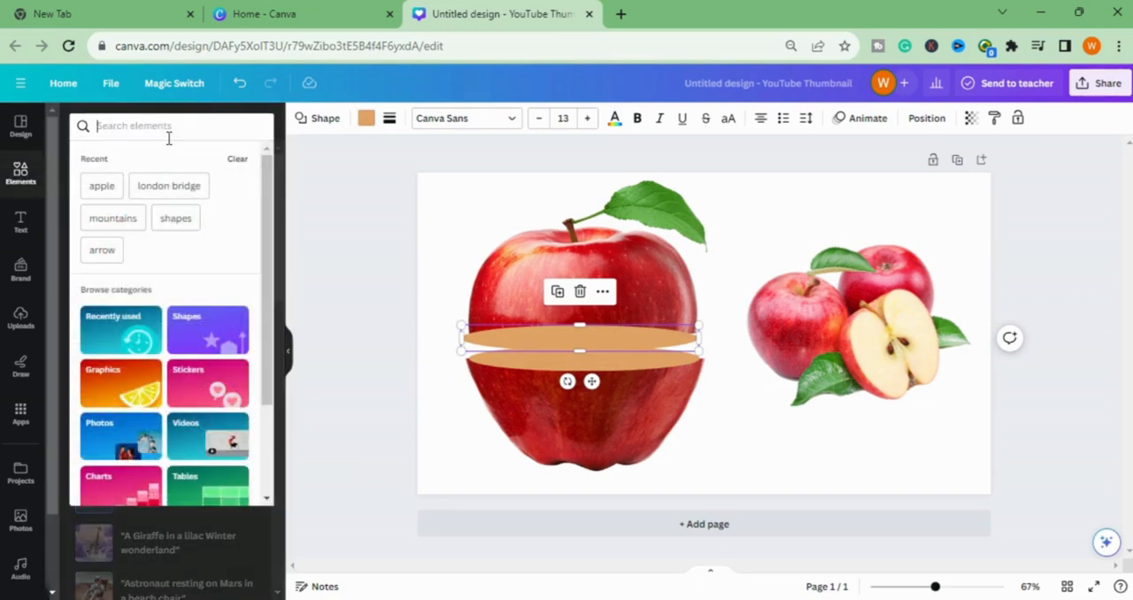
pyautogui.write('s')
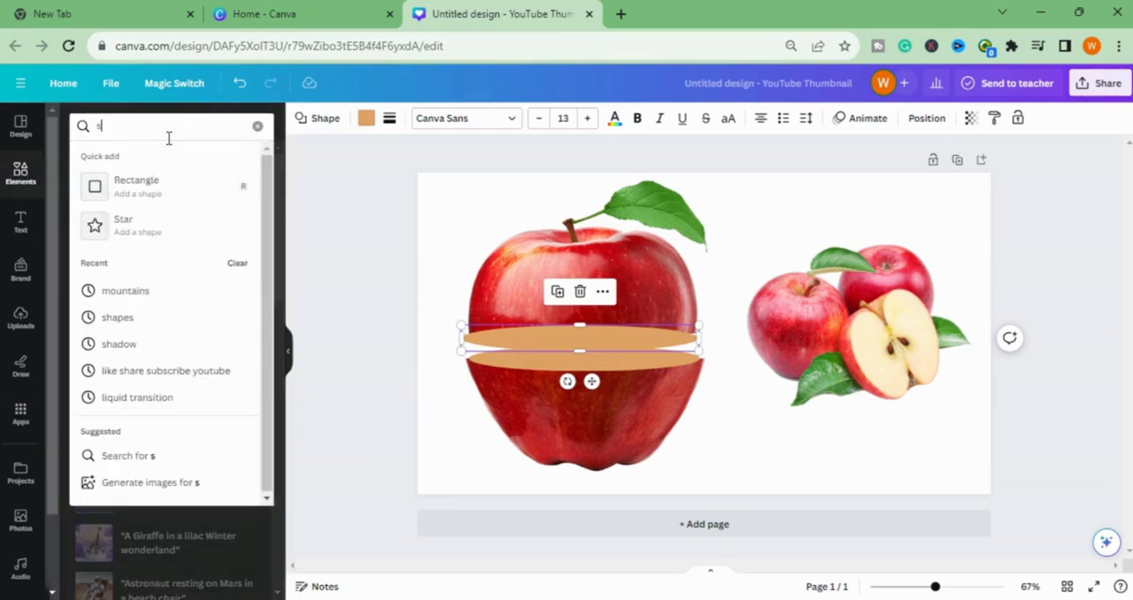
pyautogui.write('hadows')
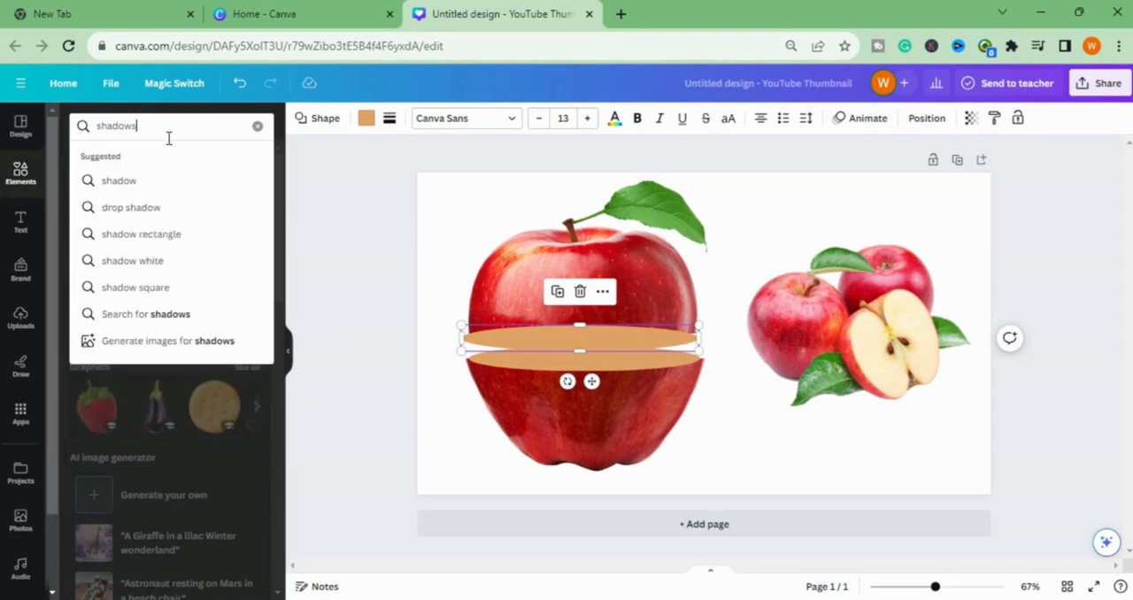
pyautogui.click(115, 181)
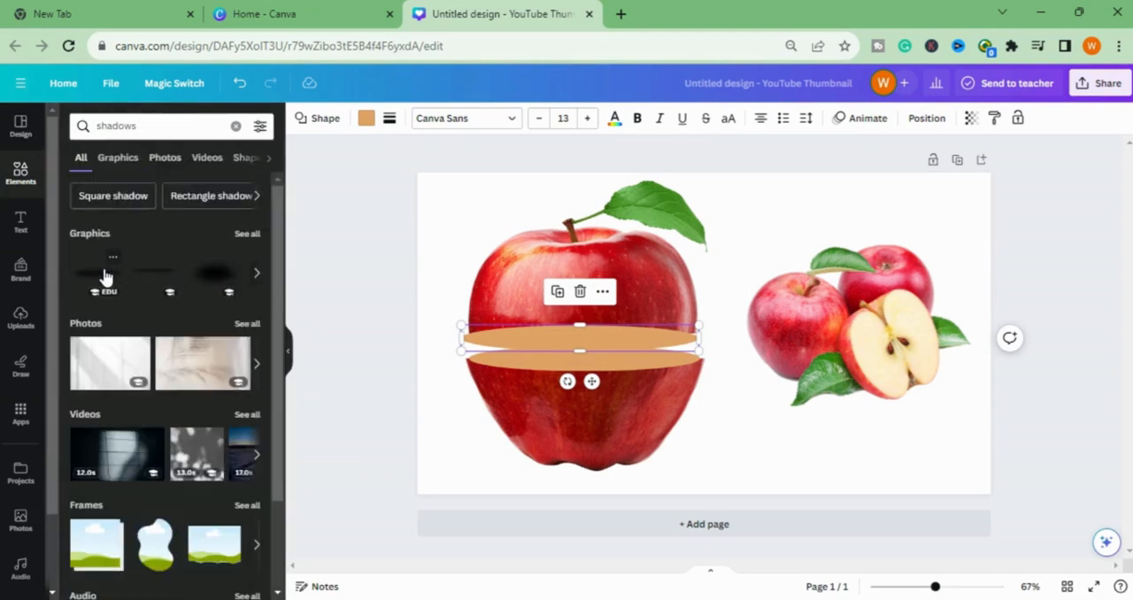
pyautogui.click(105, 271)
# - Shrink the shadow to fit within the lower cut-face ellipse and centre it there
pyautogui.moveTo(722, 325); pyautogui.dragTo(705, 330)
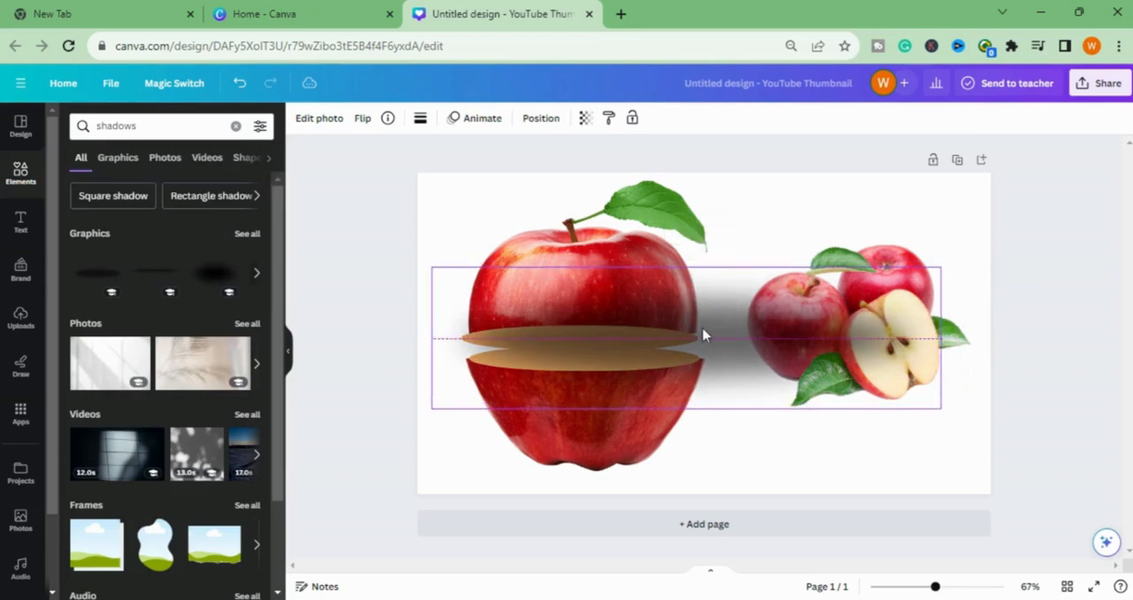
pyautogui.moveTo(943, 271); pyautogui.dragTo(688, 337)
pyautogui.moveTo(592, 387); pyautogui.dragTo(613, 372)
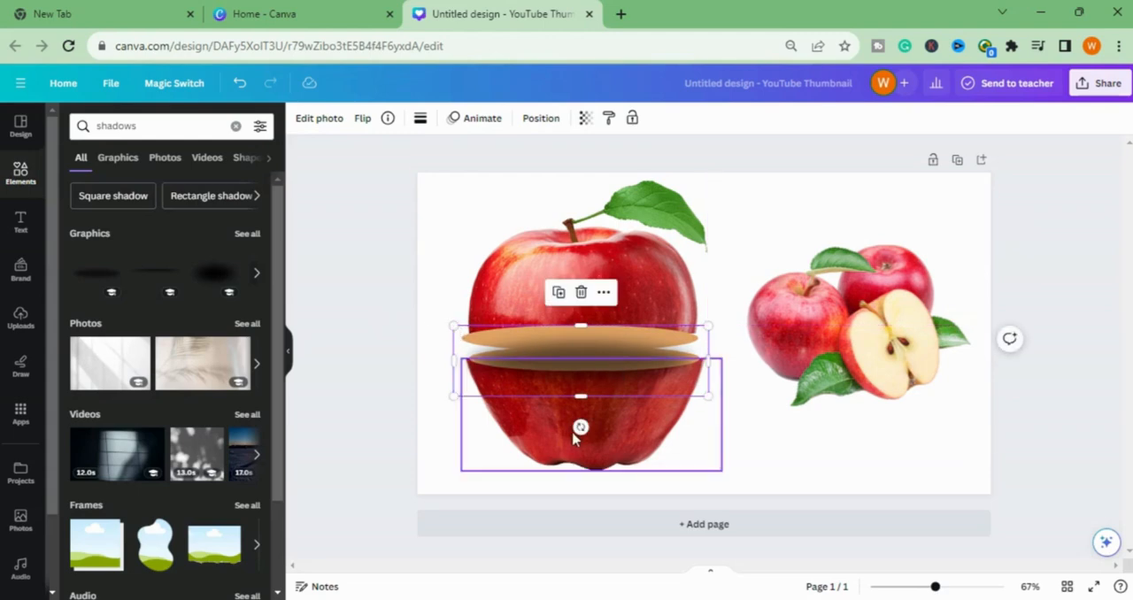
pyautogui.moveTo(581, 397); pyautogui.dragTo(580, 383)
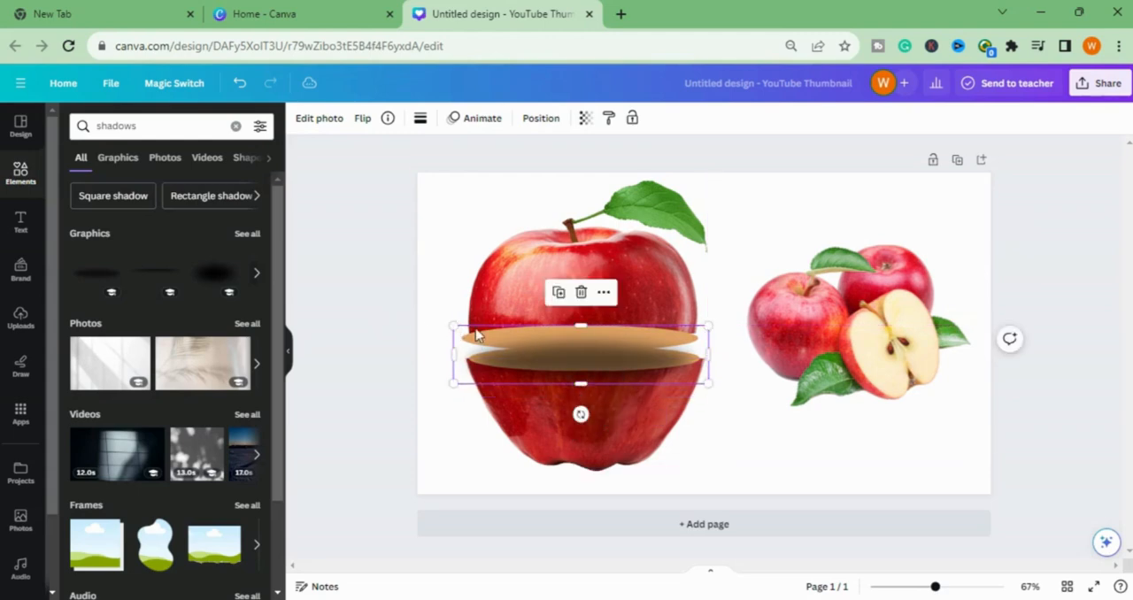
pyautogui.moveTo(453, 327); pyautogui.dragTo(508, 338)
pyautogui.moveTo(594, 362); pyautogui.dragTo(572, 352)
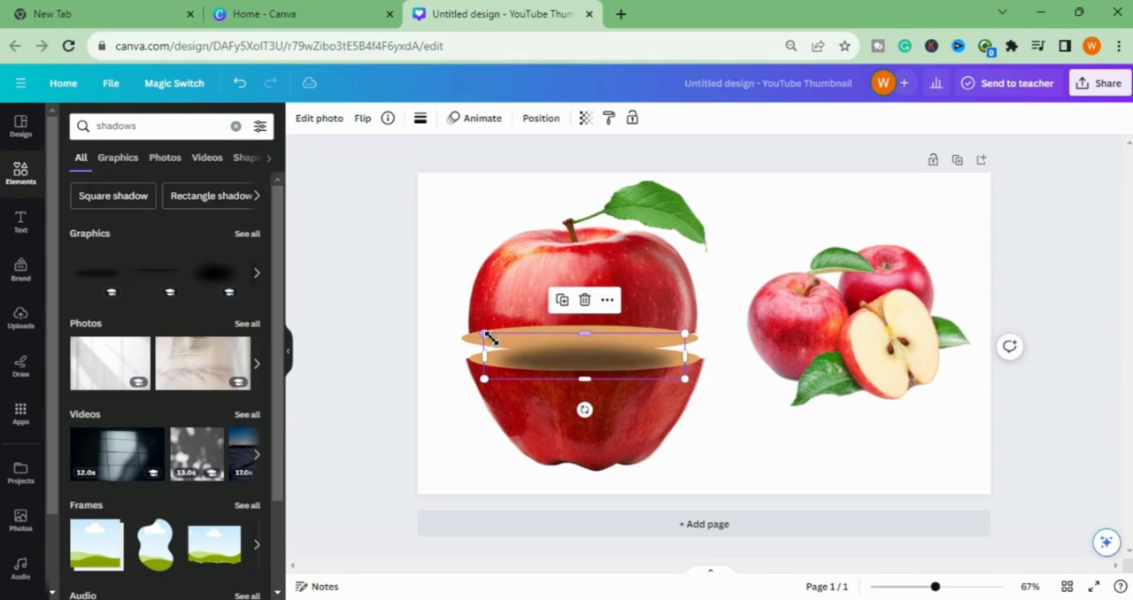
pyautogui.moveTo(498, 339); pyautogui.dragTo(510, 339)
pyautogui.moveTo(592, 364); pyautogui.dragTo(564, 348)
# - Duplicate the shadow, place one copy on the upper ellipse and fine-tune the size of the lower one
pyautogui.rightClick(591, 360)
pyautogui.click(645, 307)
pyautogui.moveTo(494, 315); pyautogui.dragTo(501, 337)
pyautogui.moveTo(568, 353); pyautogui.dragTo(569, 376)
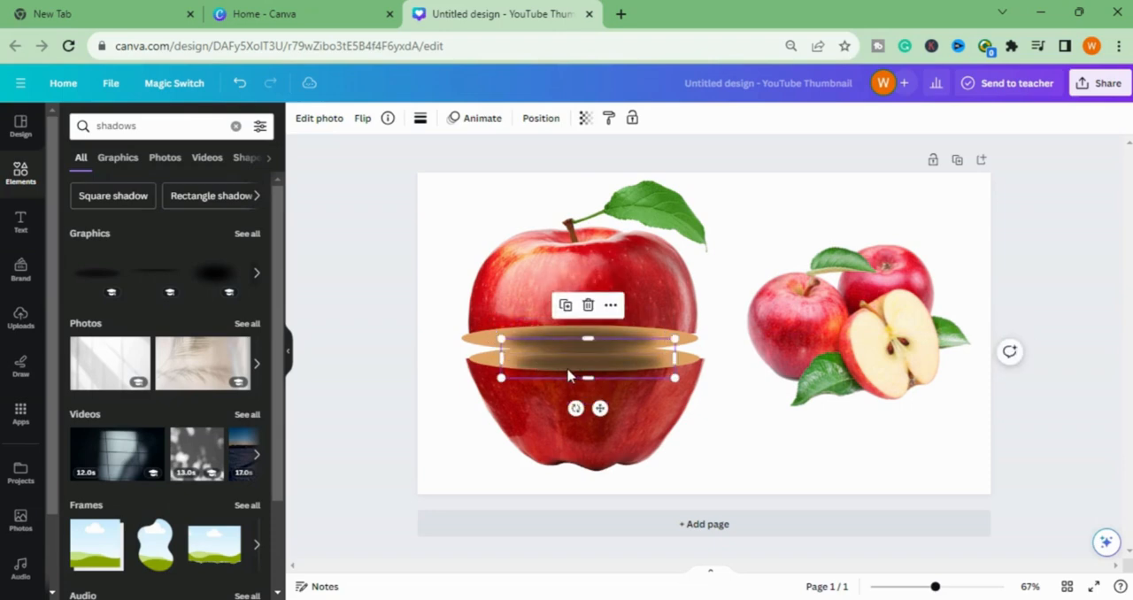
pyautogui.moveTo(501, 339); pyautogui.dragTo(491, 336)
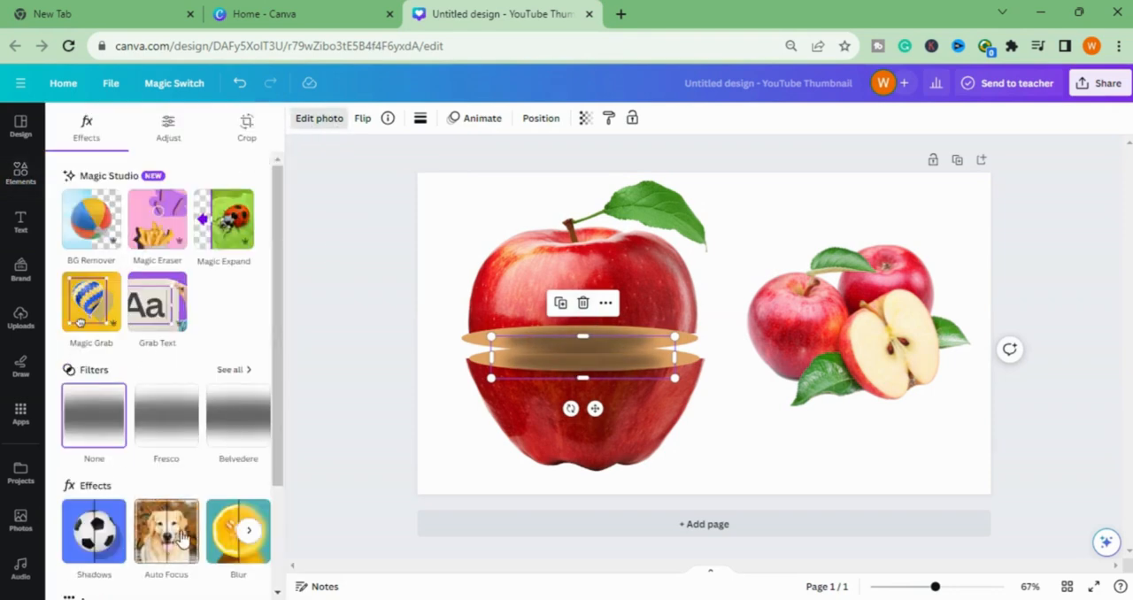
# - Apply the Coral duotone effect to the lower shadow and set its Shadows colour to #BD362D
pyautogui.scroll(-1, 181, 445)
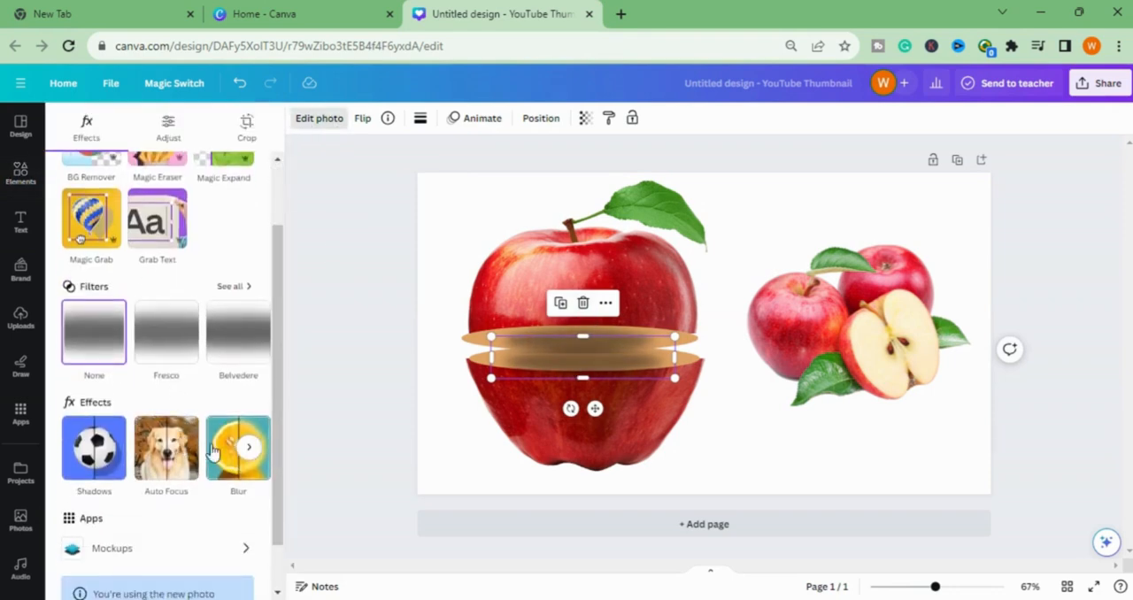
pyautogui.click(250, 449)
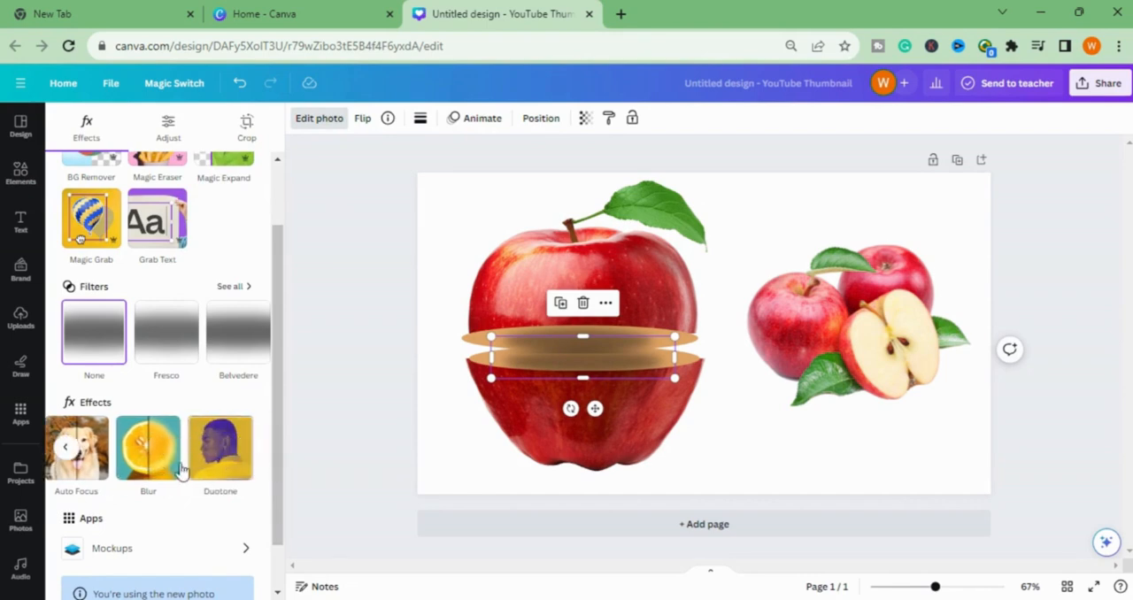
pyautogui.click(225, 471)
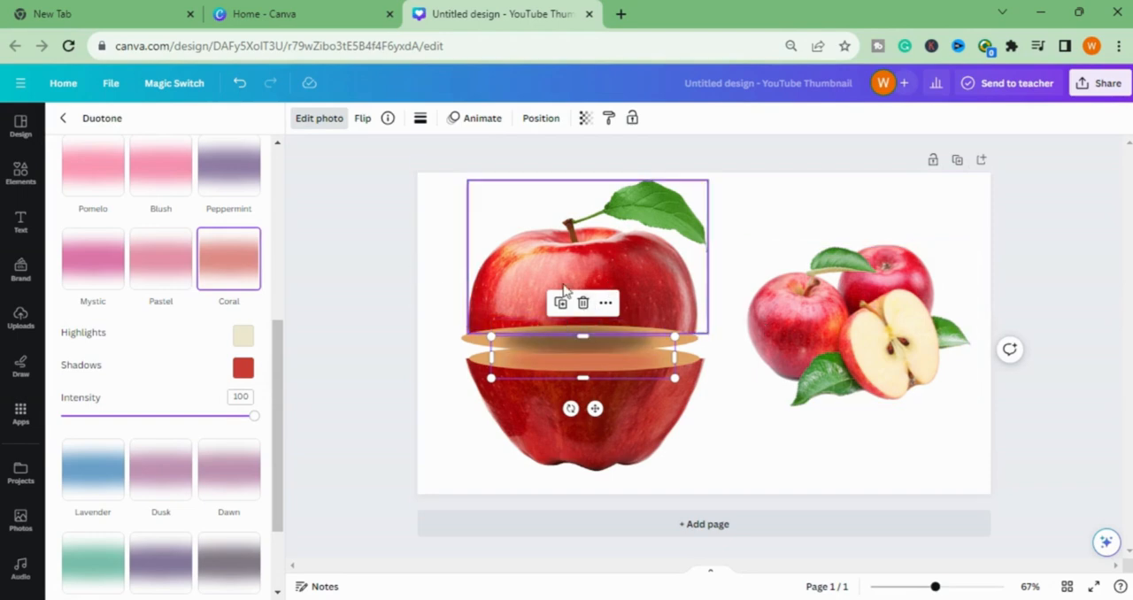
pyautogui.click(242, 367)
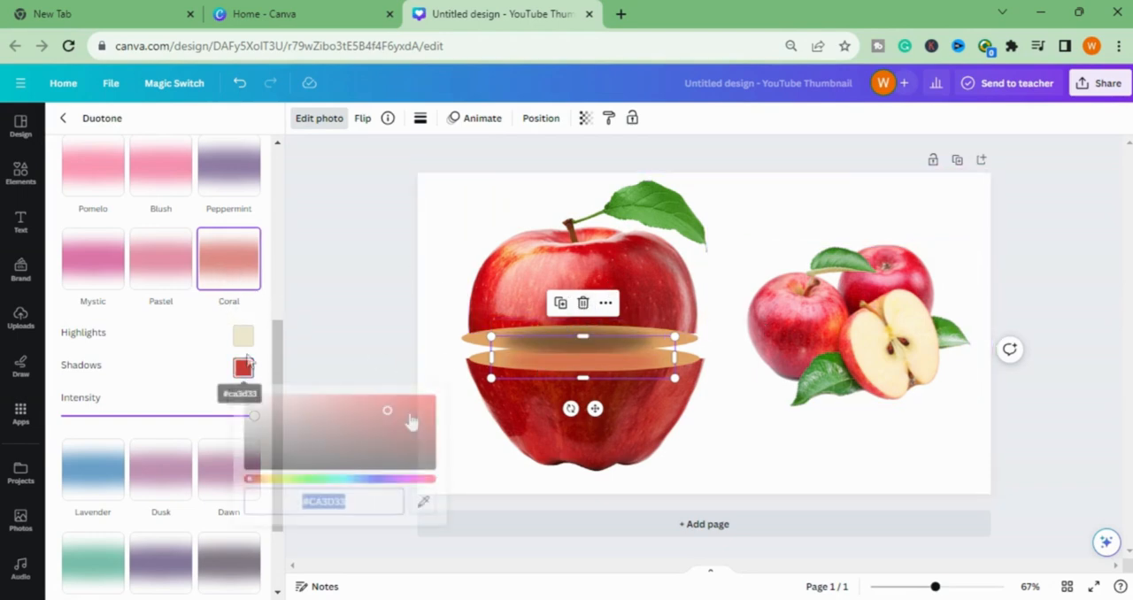
pyautogui.moveTo(387, 414)
pyautogui.mouseDown()
pyautogui.moveTo(354, 412)
pyautogui.moveTo(384, 414)
pyautogui.mouseUp()
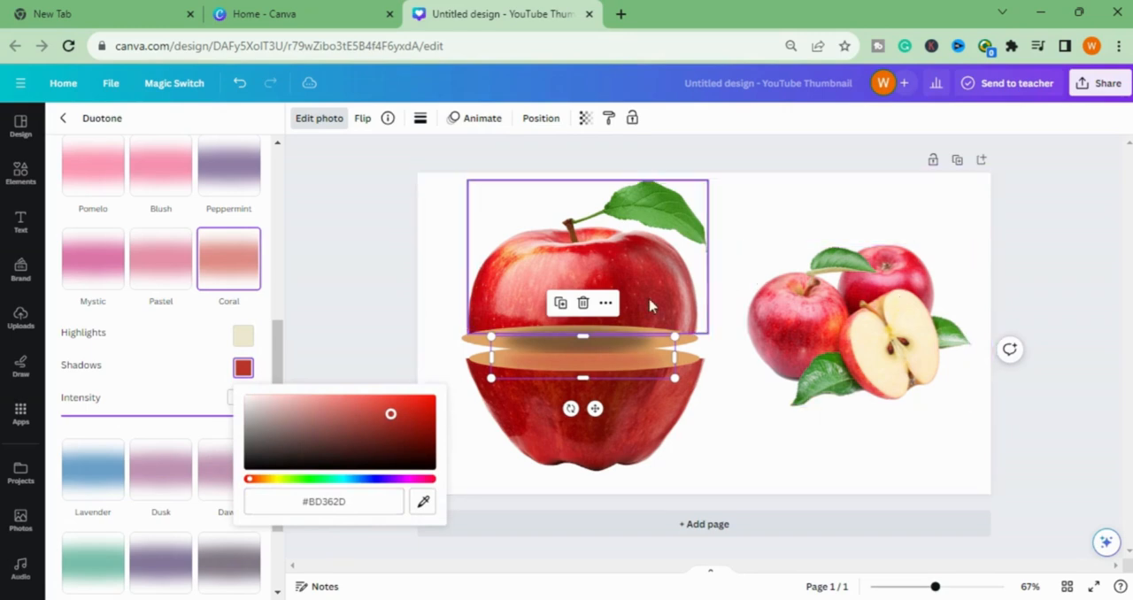
# - Apply the Coral duotone effect to the upper shadow and set its Shadows colour to #D4473D
pyautogui.click(623, 337)
pyautogui.click(228, 261)
pyautogui.click(229, 265)
pyautogui.click(243, 367)
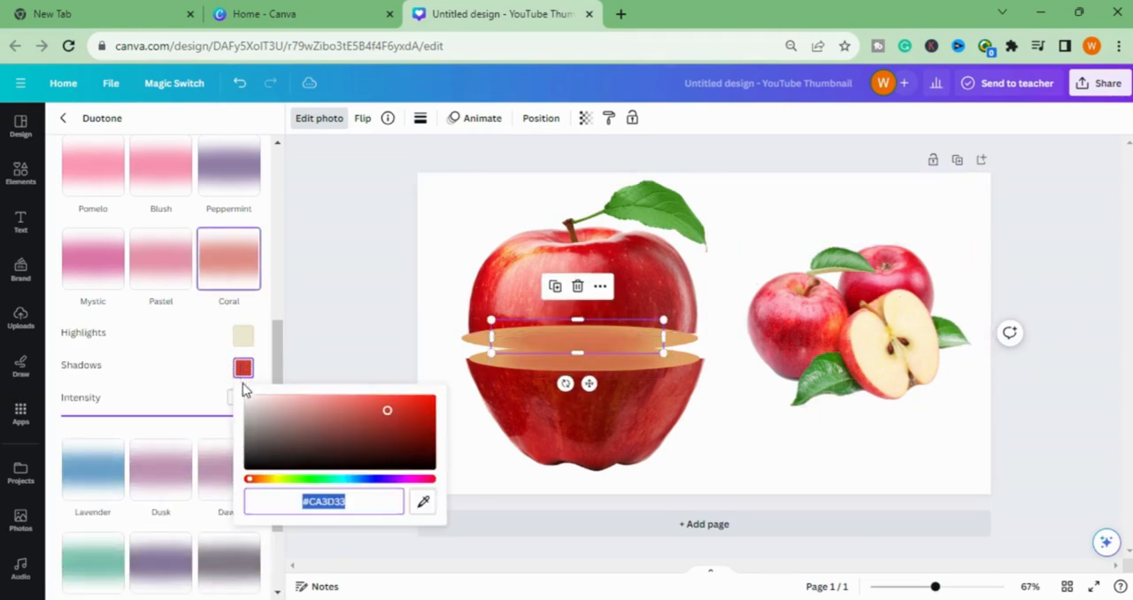
pyautogui.moveTo(387, 413); pyautogui.dragTo(381, 412)
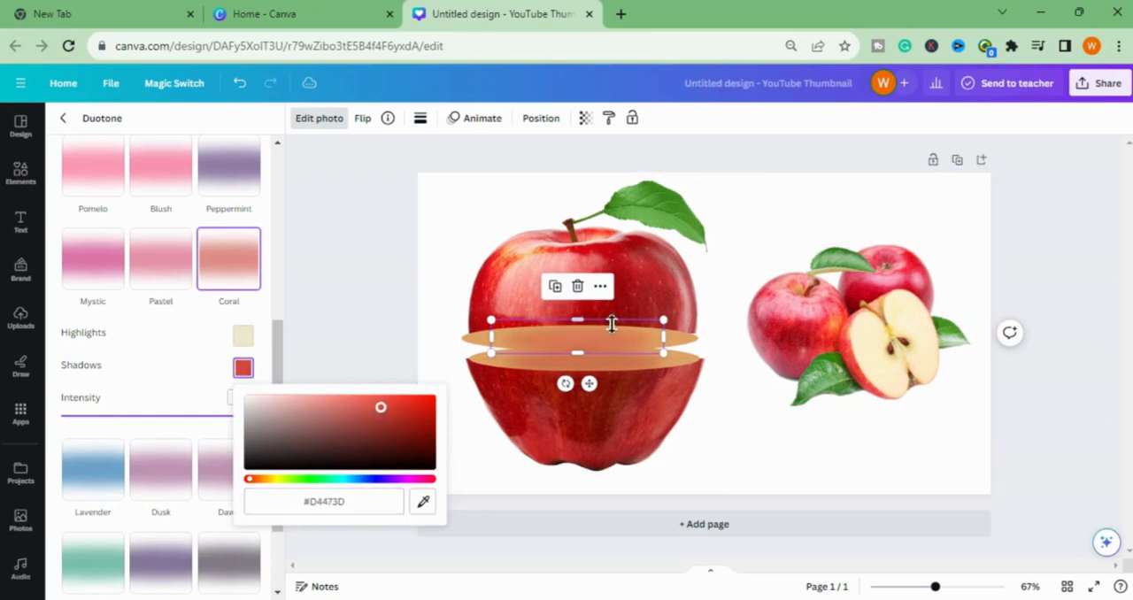
# - Set the upper shadow's transparency to 85 and slightly lower the opacity of the lower shadow
pyautogui.click(585, 117)
pyautogui.moveTo(551, 175); pyautogui.dragTo(567, 180)
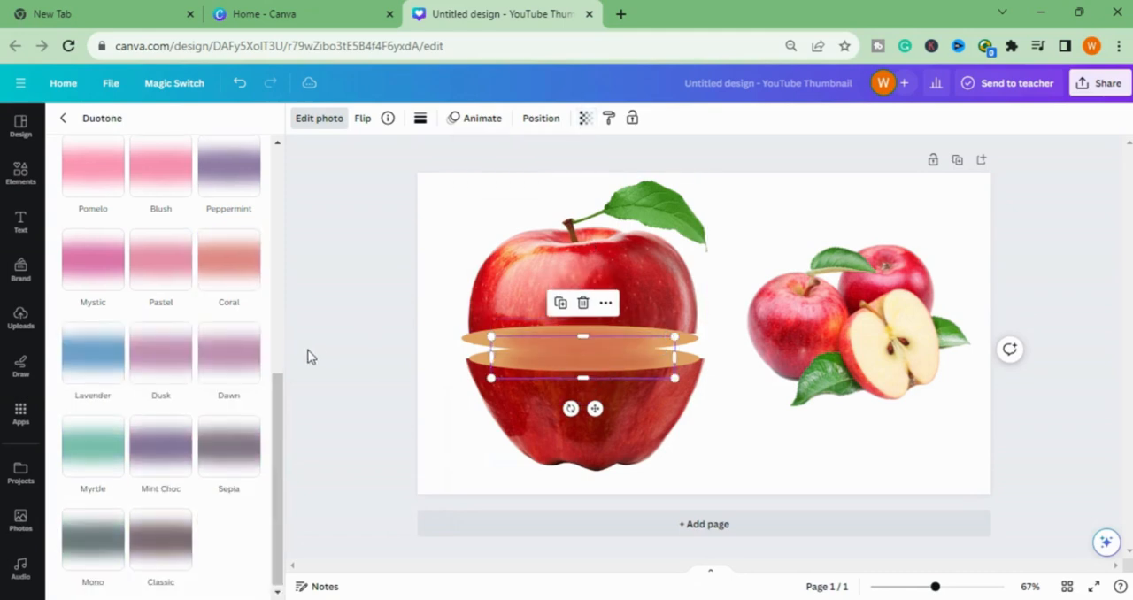
pyautogui.click(251, 269)
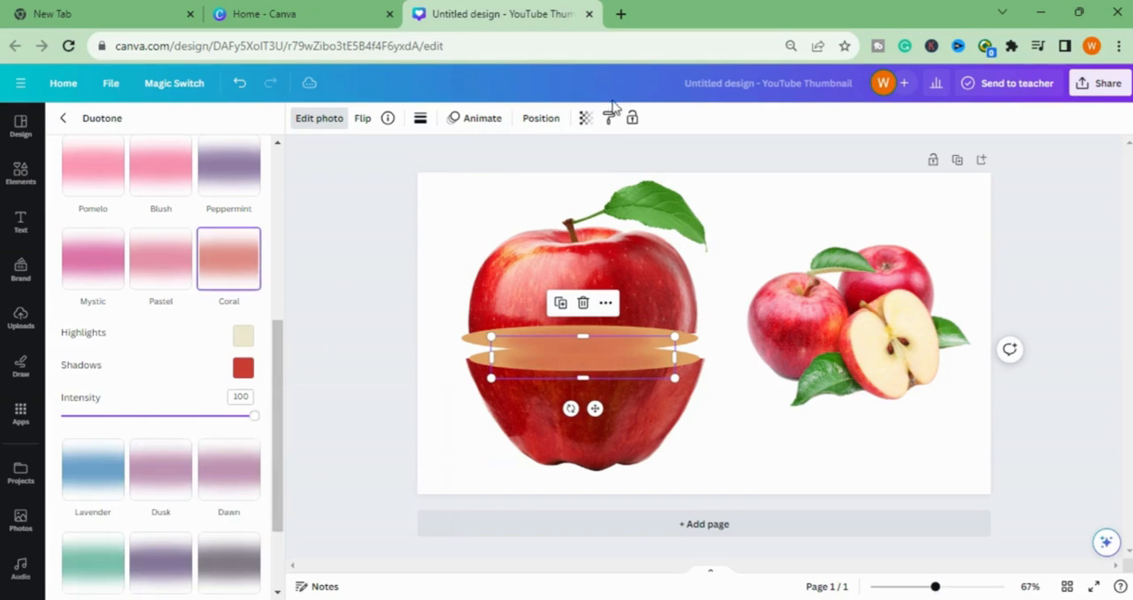
pyautogui.click(585, 119)
pyautogui.moveTo(575, 180); pyautogui.dragTo(573, 180)
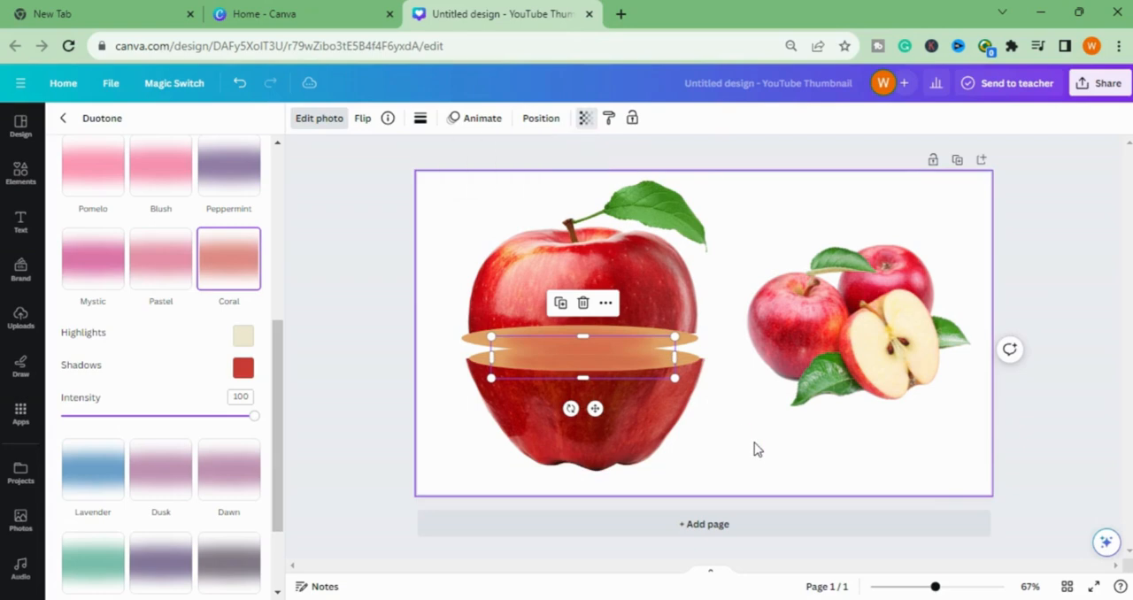
pyautogui.click(753, 448)
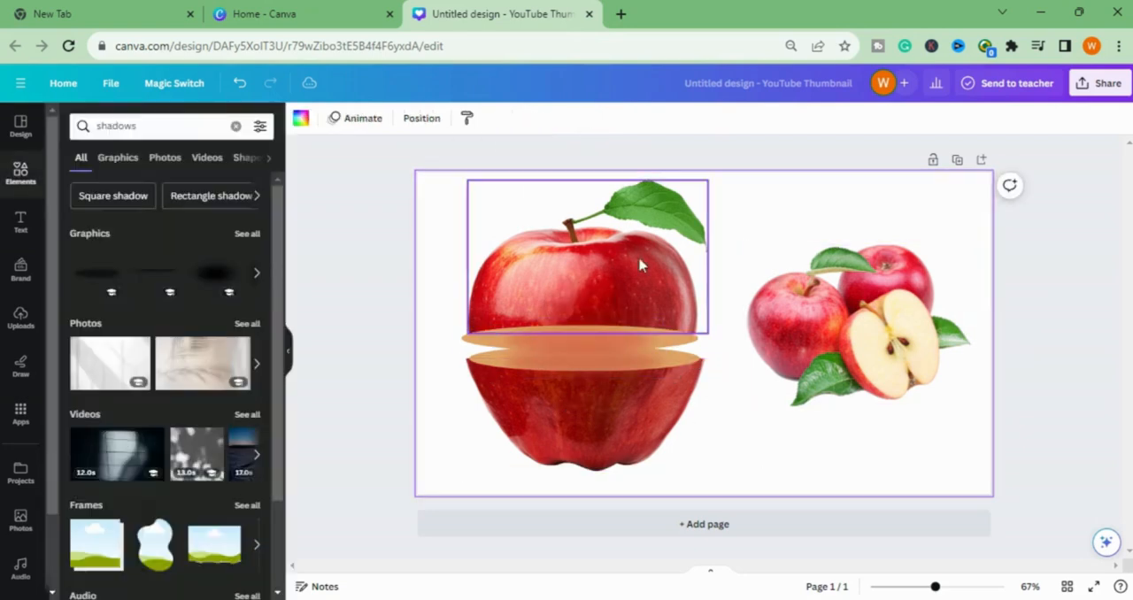
# - Slightly enlarge the upper and lower apple halves so their cut edges reach the ends of the ellipses
pyautogui.click(606, 259)
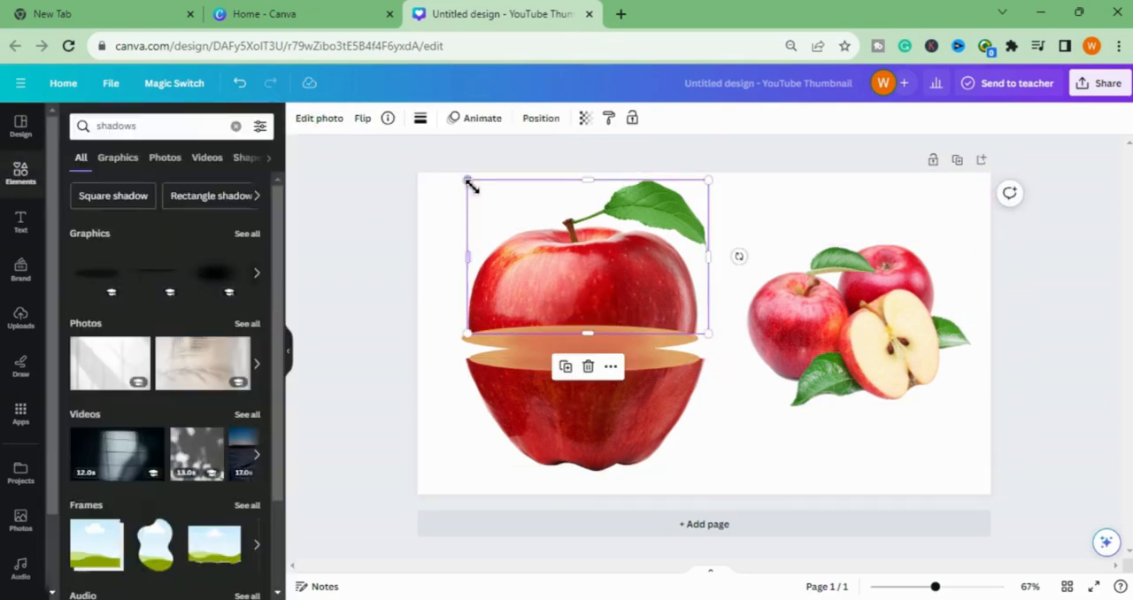
pyautogui.moveTo(464, 184); pyautogui.dragTo(460, 176)
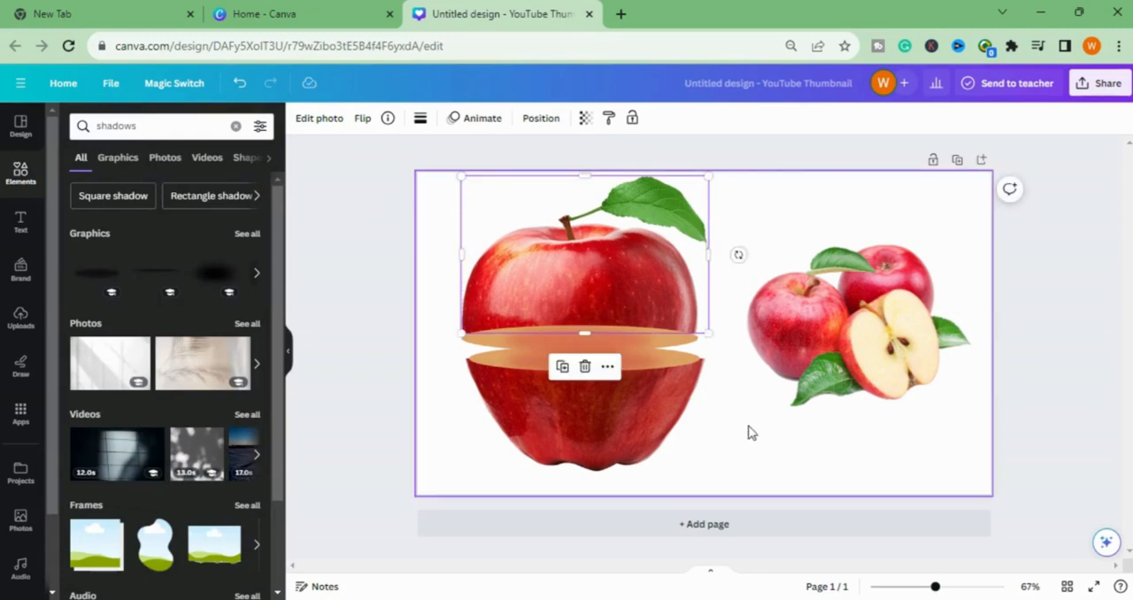
pyautogui.click(660, 428)
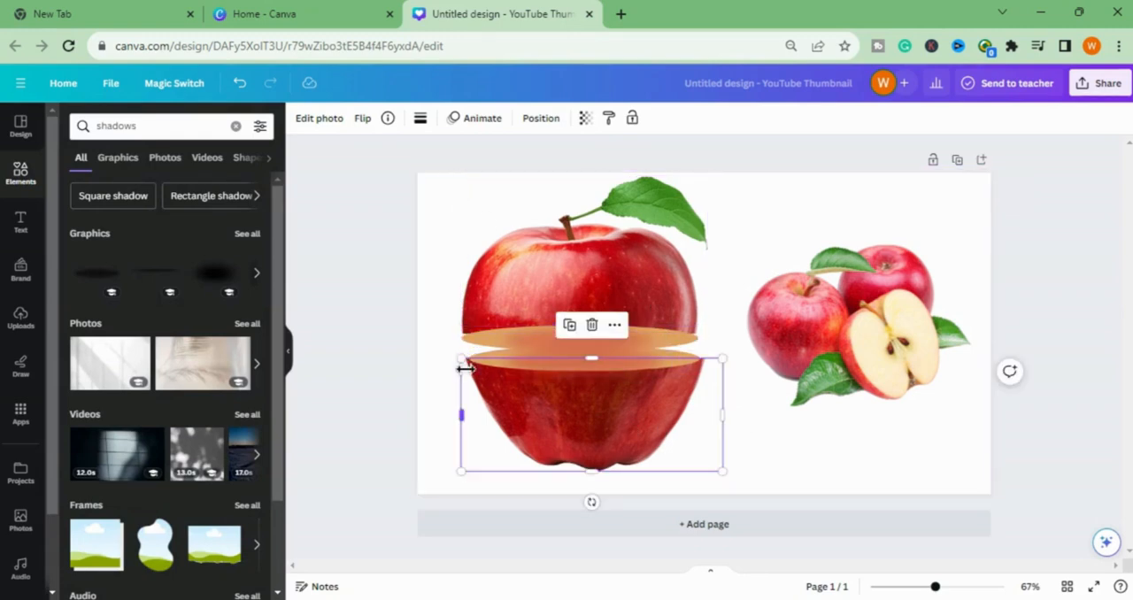
pyautogui.moveTo(464, 362); pyautogui.dragTo(458, 358)
pyautogui.click(784, 455)
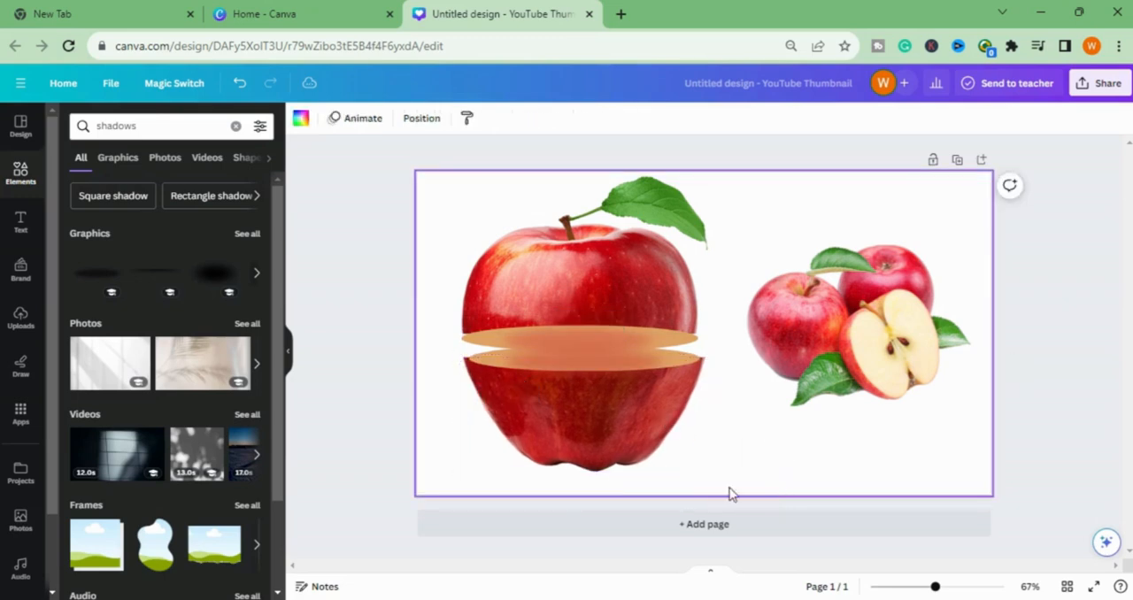
# - Move the lower apple half slightly down to line up with its ellipse
pyautogui.click(636, 447)
pyautogui.moveTo(634, 450); pyautogui.dragTo(620, 422)
pyautogui.click(747, 451)
pyautogui.click(614, 423)
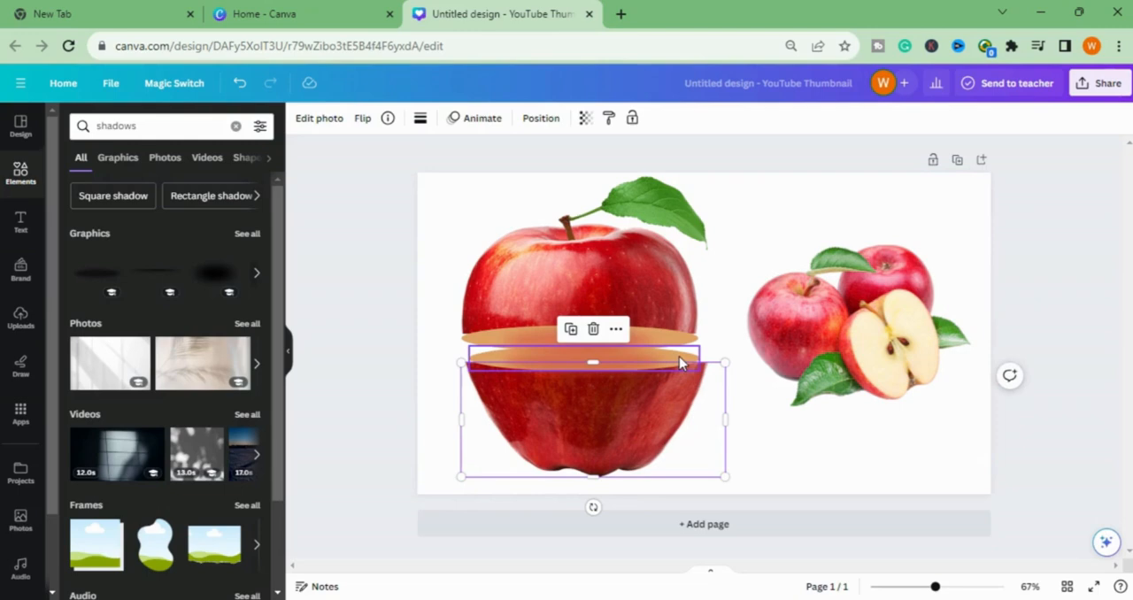
# - Widen the lower ellipse at both ends to match the cut edge of the lower apple half
pyautogui.click(606, 358)
pyautogui.moveTo(470, 372); pyautogui.dragTo(464, 370)
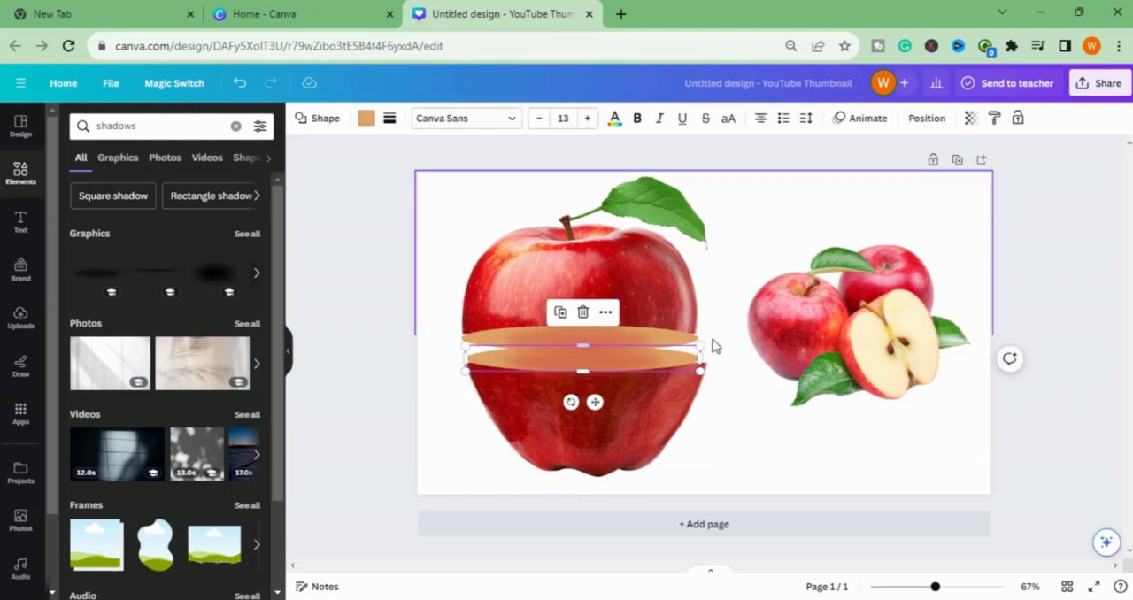
pyautogui.moveTo(704, 345); pyautogui.dragTo(706, 345)
# - Shift the upper apple half slightly right and trim the upper ellipse to match its cut edge
pyautogui.moveTo(629, 292); pyautogui.dragTo(633, 292)
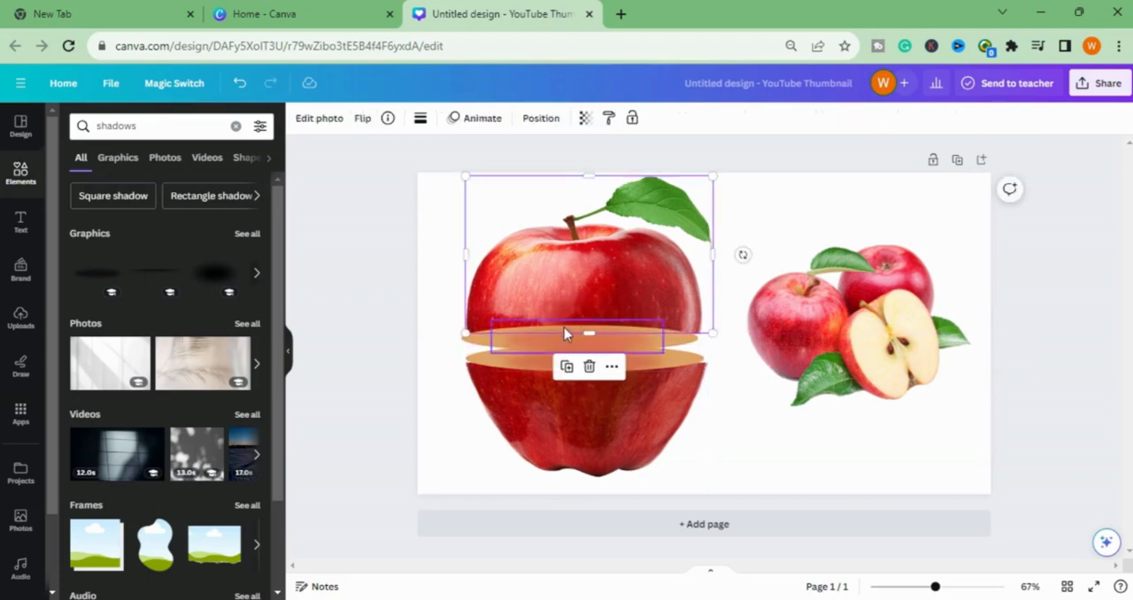
pyautogui.click(478, 346)
pyautogui.click(475, 351)
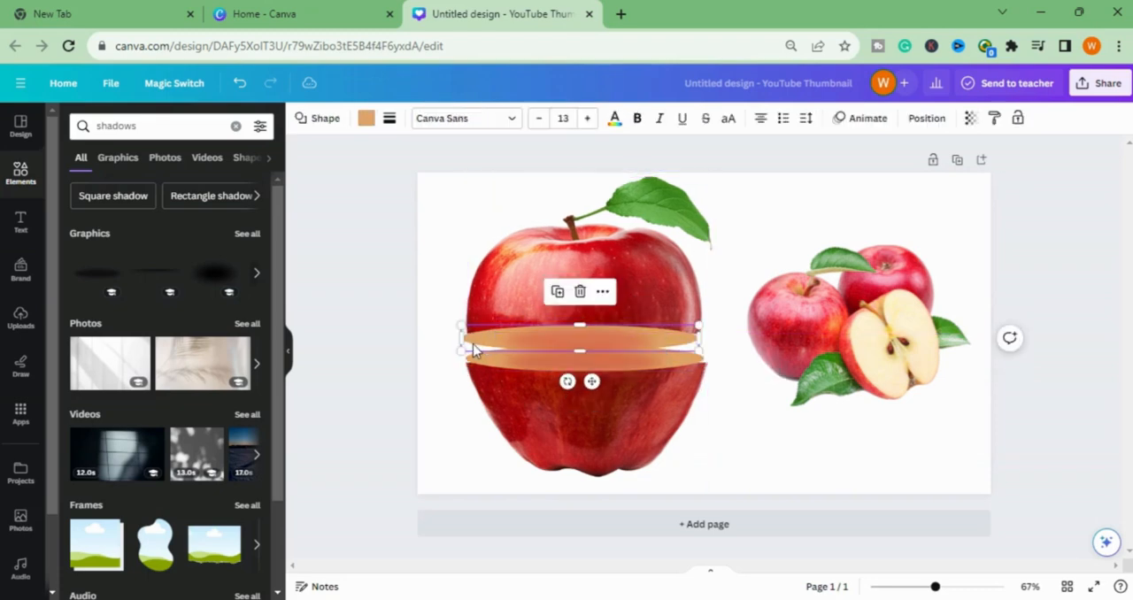
pyautogui.moveTo(461, 354); pyautogui.dragTo(466, 354)
# - Fine-tune the rotation of the lower shadow and of the lower ellipse
pyautogui.click(637, 375)
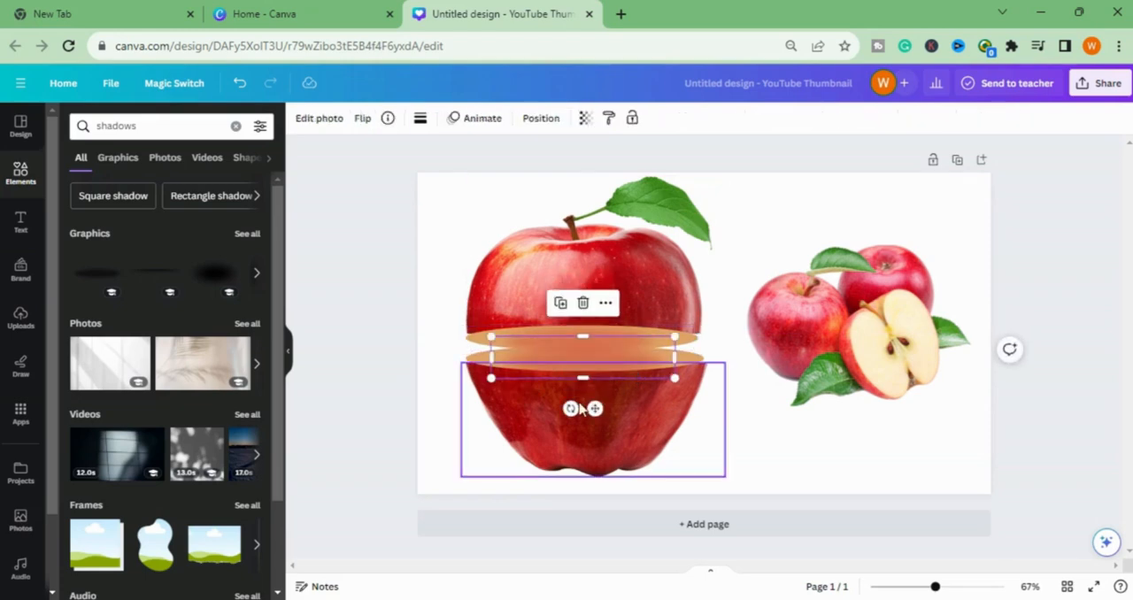
pyautogui.moveTo(569, 408); pyautogui.dragTo(577, 408)
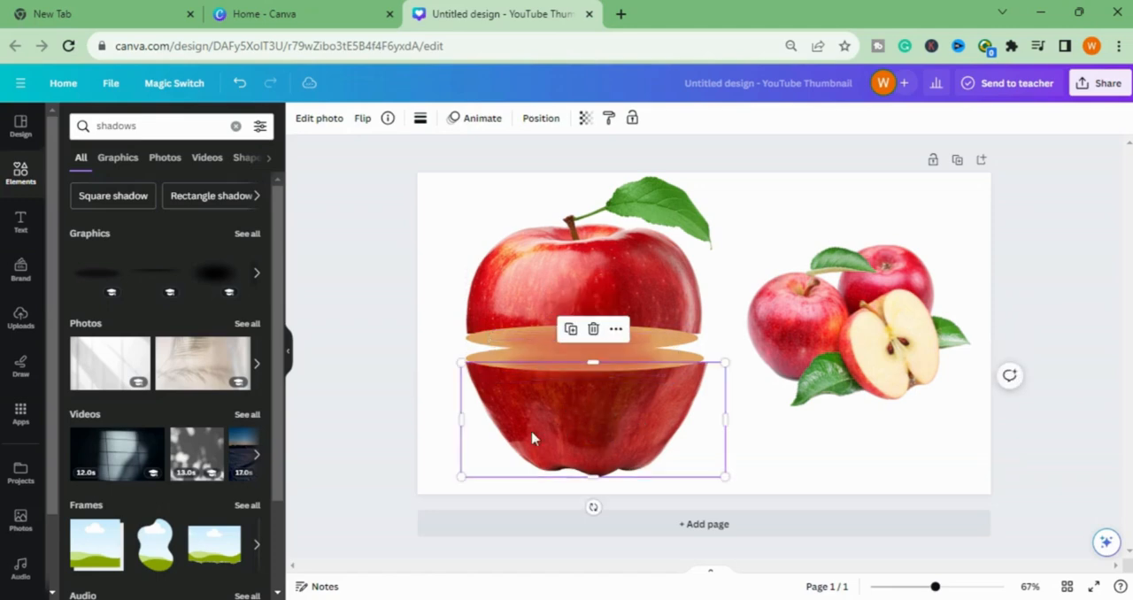
pyautogui.click(483, 363)
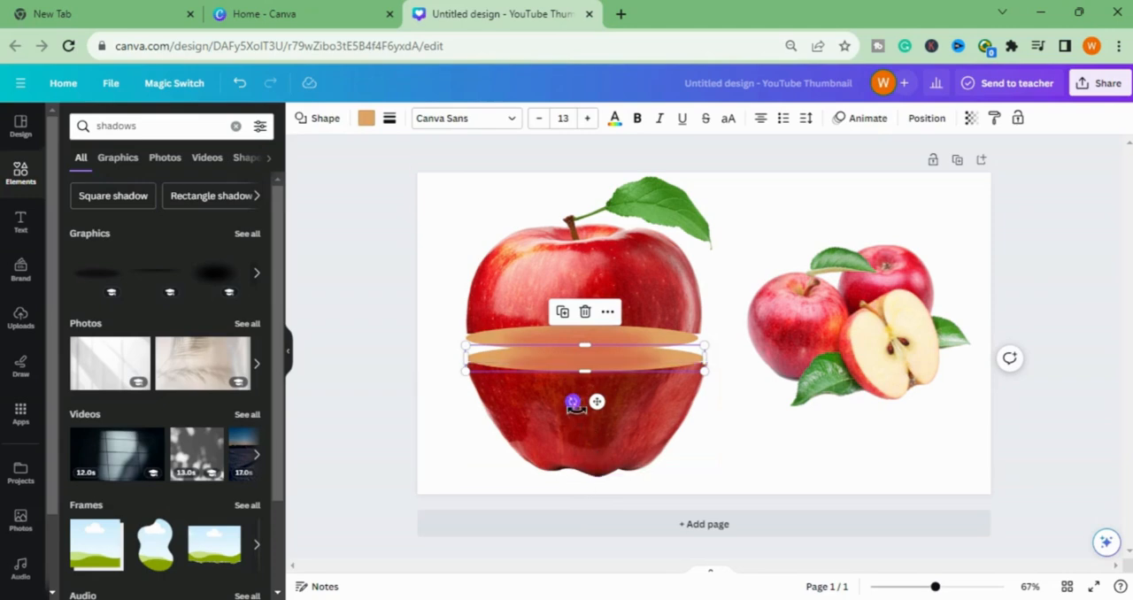
pyautogui.moveTo(574, 403); pyautogui.dragTo(577, 409)
# - Fine-tune the size of the lower apple half at its cut edge
pyautogui.click(593, 434)
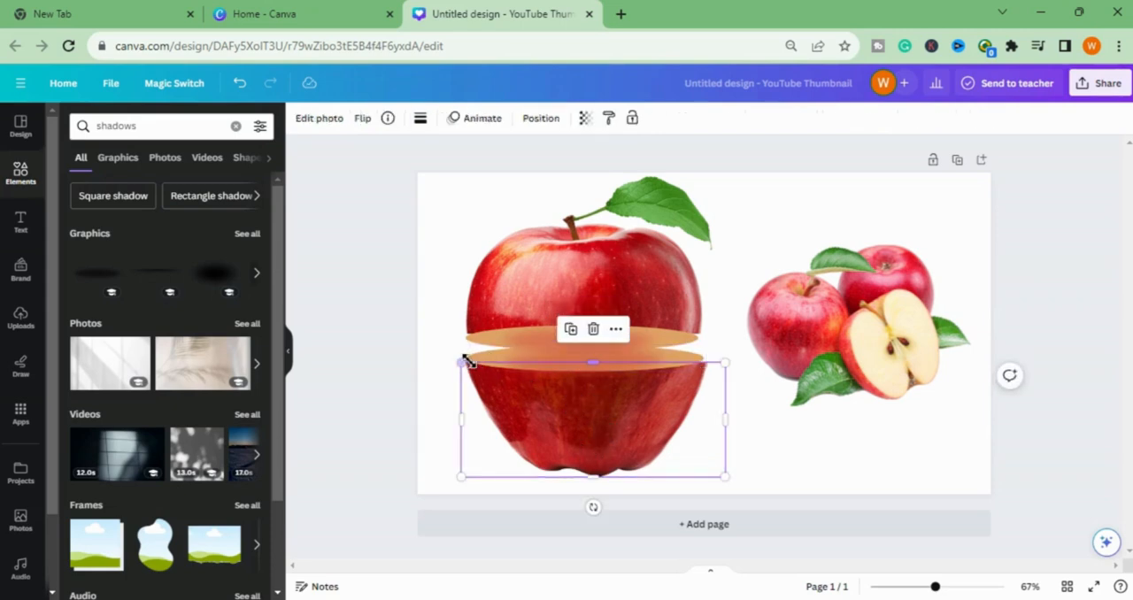
pyautogui.moveTo(462, 362); pyautogui.dragTo(462, 366)
pyautogui.click(857, 476)
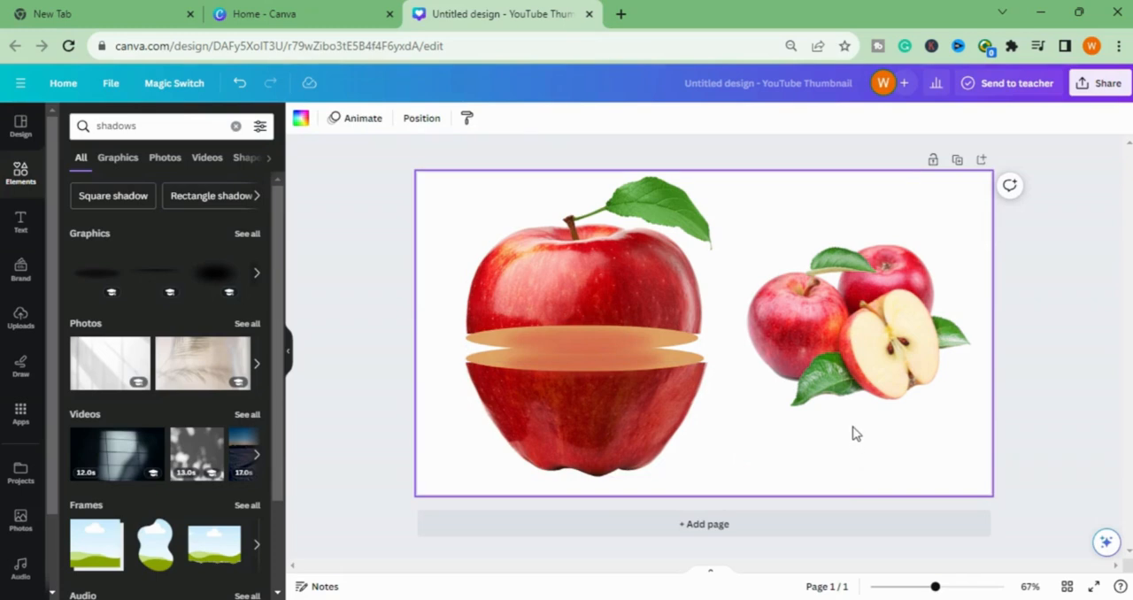
# - Enlarge the upper apple half slightly from its lower-left corner and nudge the lower half up and left to align both with the ellipses
pyautogui.click(533, 285)
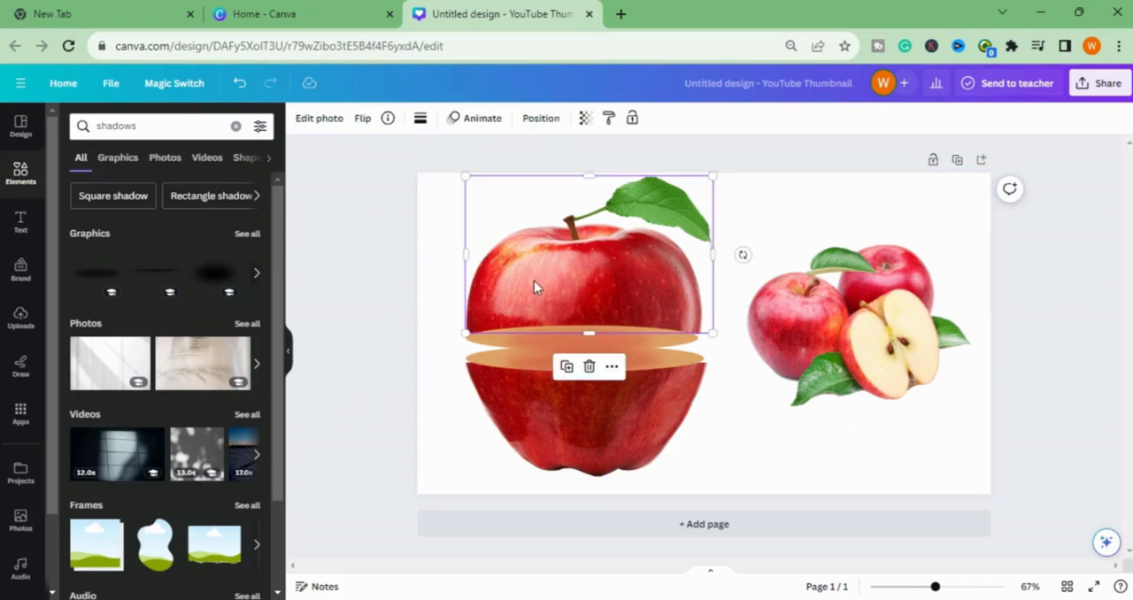
pyautogui.click(692, 412)
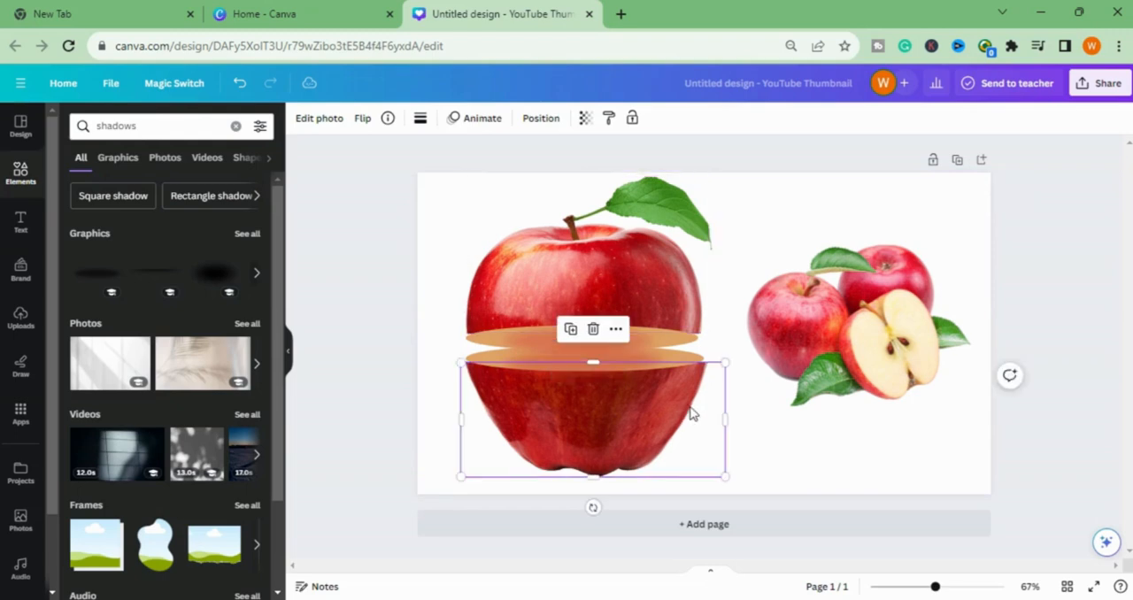
pyautogui.click(680, 295)
pyautogui.moveTo(464, 333); pyautogui.dragTo(459, 337)
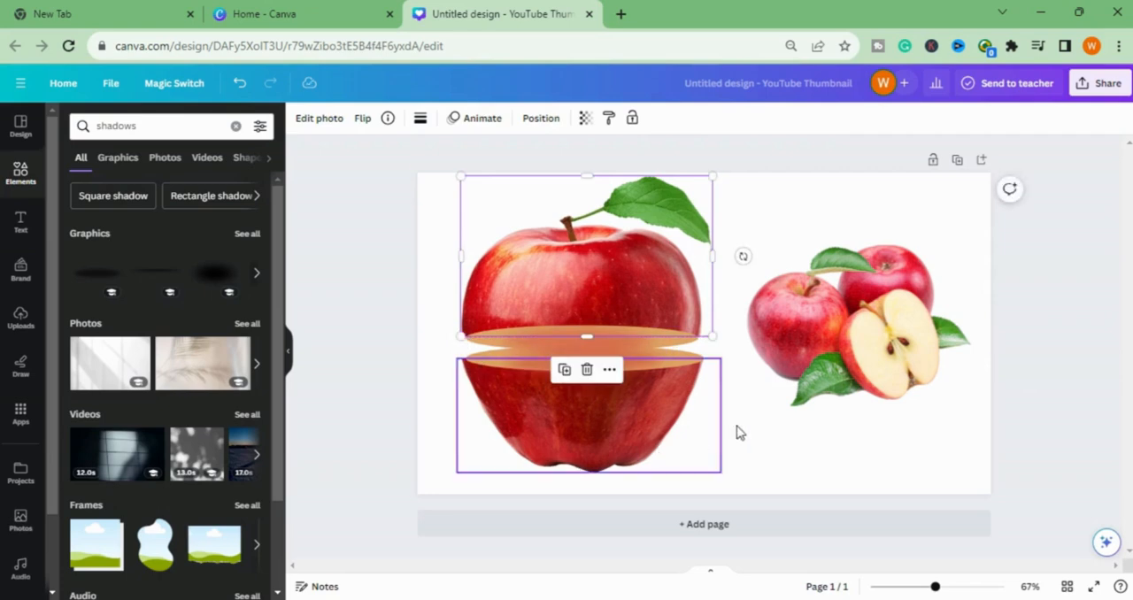
pyautogui.click(816, 439)
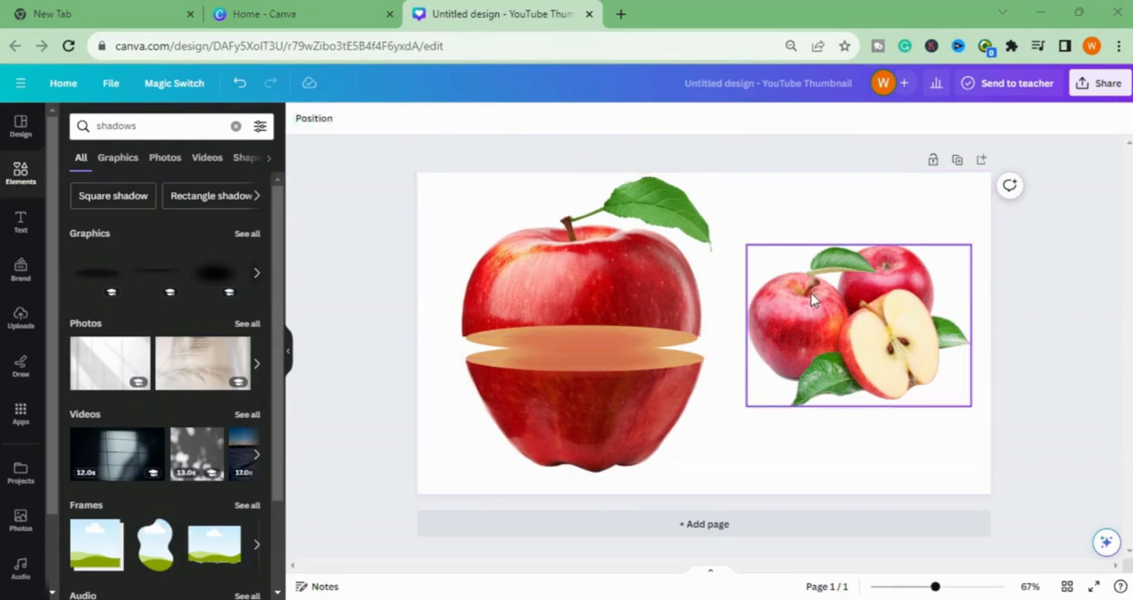
# - Delete the reference photo of the whole and halved apples beside the sliced apple
pyautogui.click(797, 329)
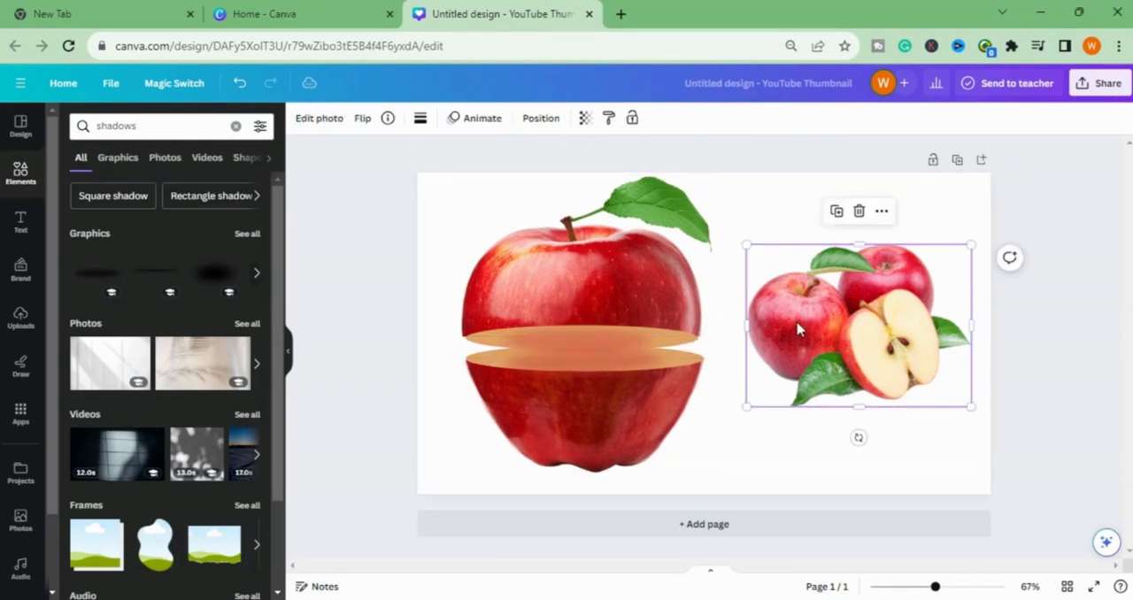
pyautogui.click(859, 211)
# - Group both apple halves with their ellipses and shadows, and move the group to the middle of the page
pyautogui.moveTo(446, 201); pyautogui.dragTo(698, 435)
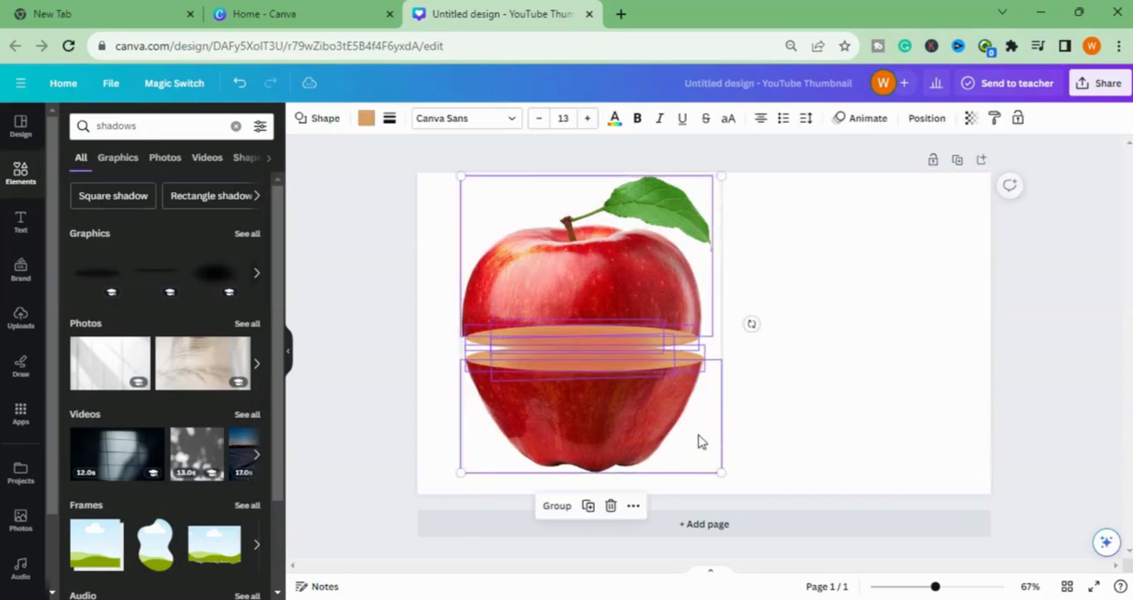
pyautogui.click(557, 506)
pyautogui.moveTo(591, 323); pyautogui.dragTo(685, 311)
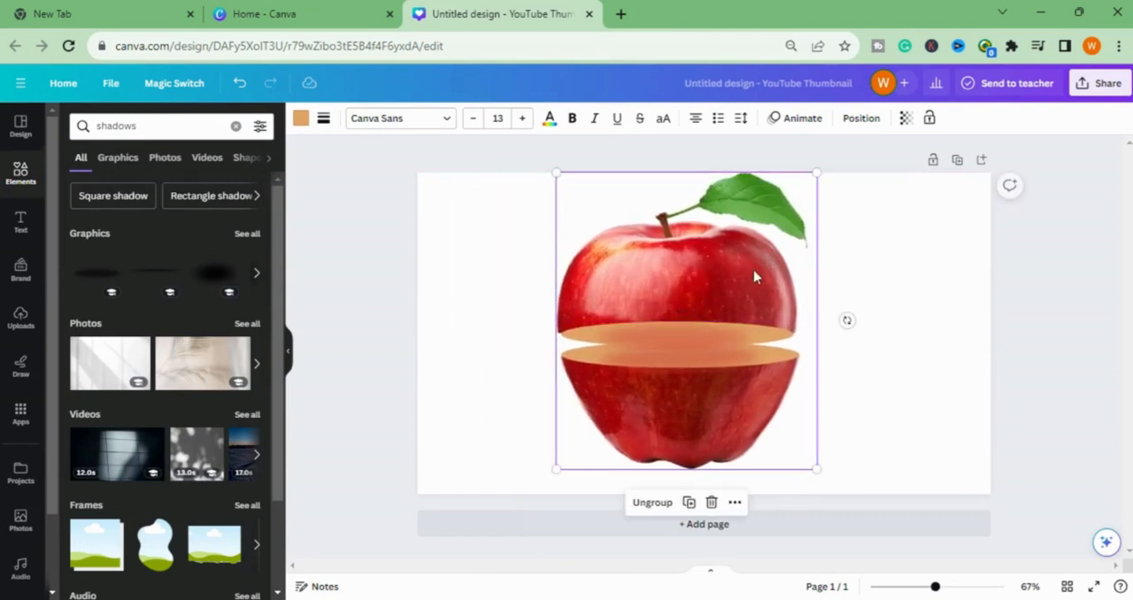
# - Download the finished design as a PNG at size 1 (1,280 × 720 px)
pyautogui.click(1095, 83)
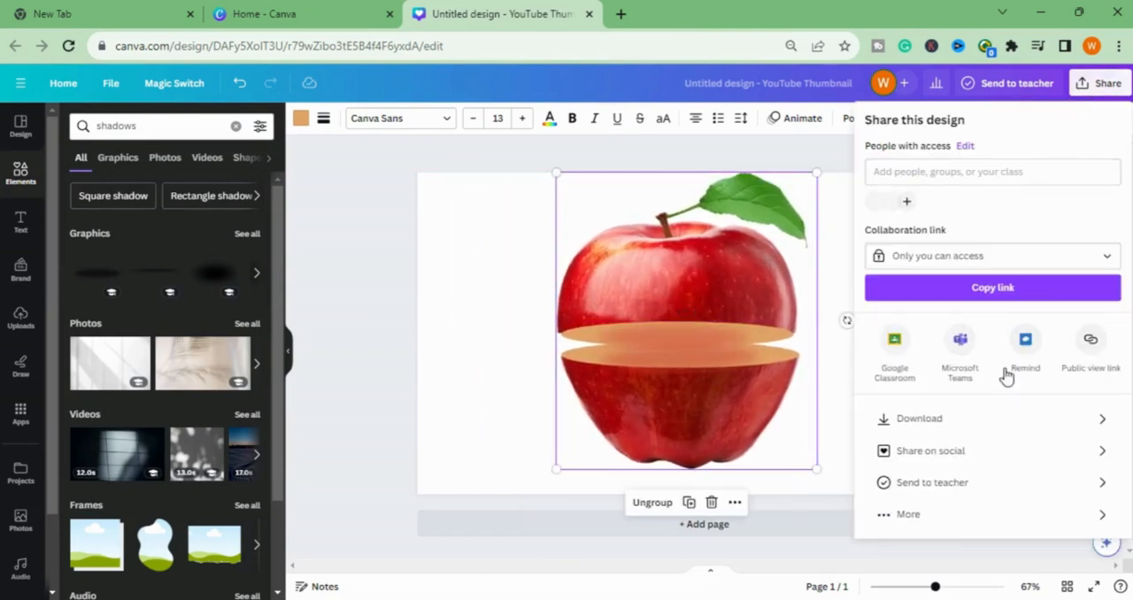
pyautogui.click(941, 423)
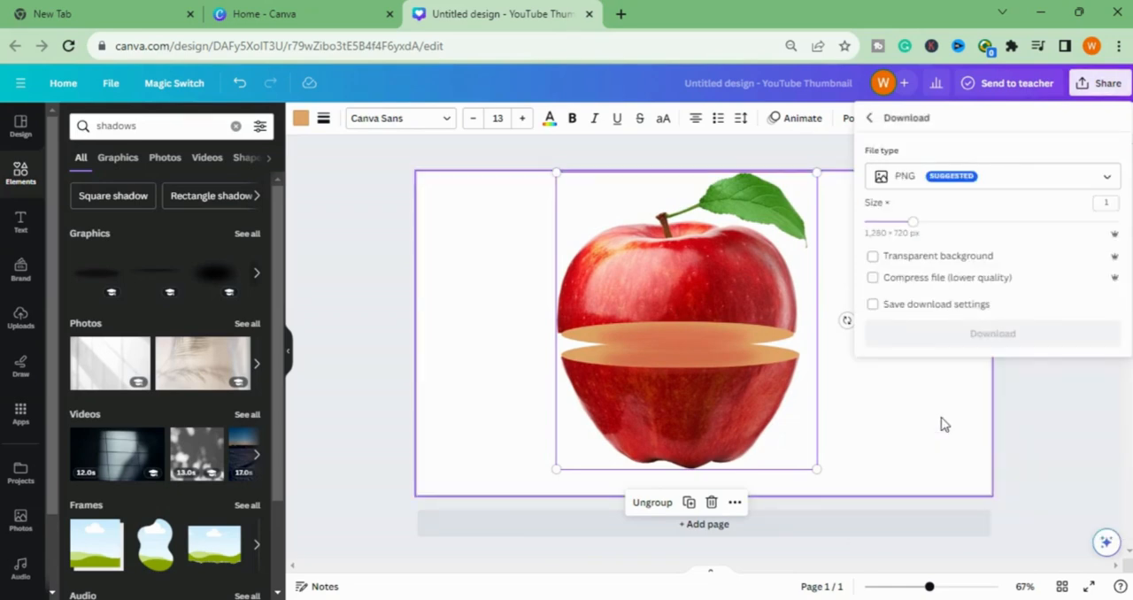
pyautogui.click(999, 339)
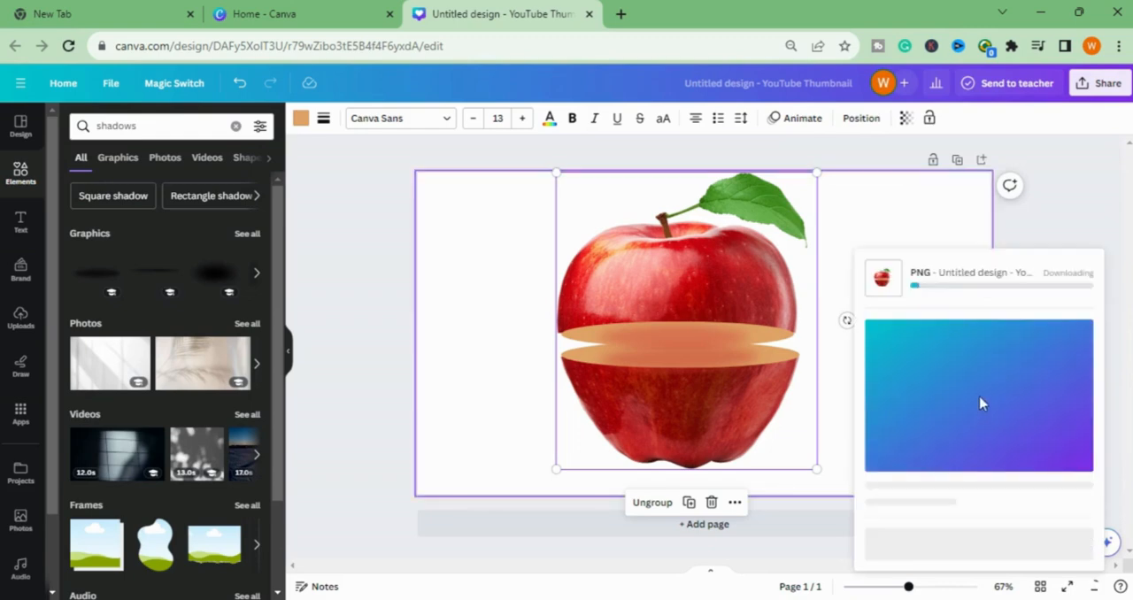